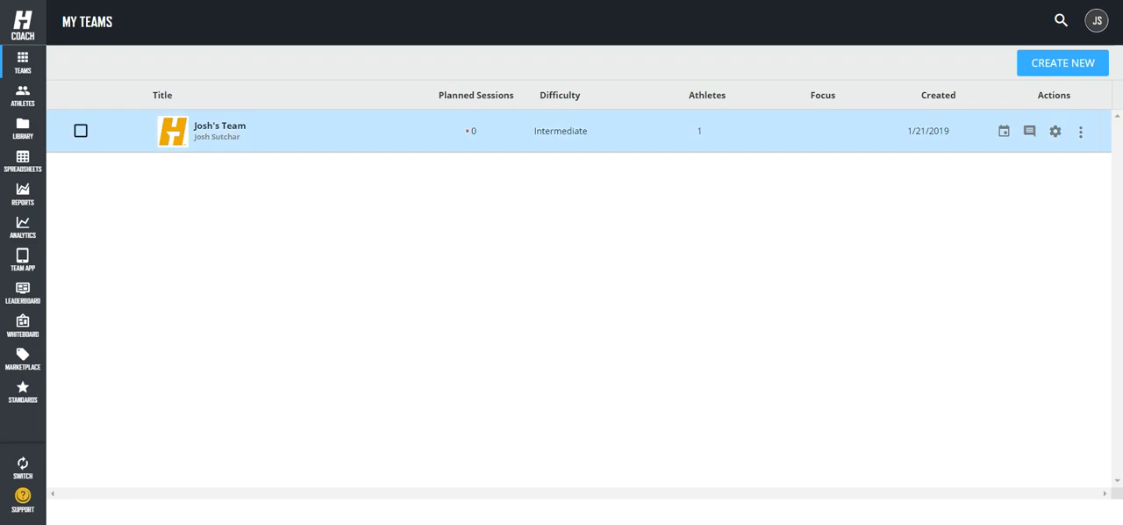
# Step: Open the team's January 21, 2019 session from the calendar and add a block with the Back Squat exercise
pyautogui.click(220, 126)
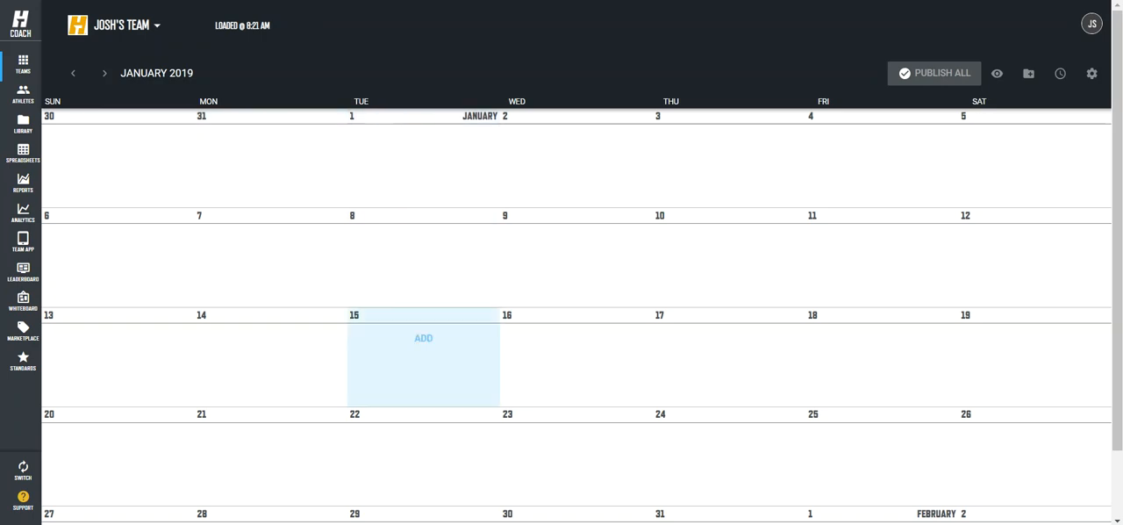
pyautogui.click(271, 436)
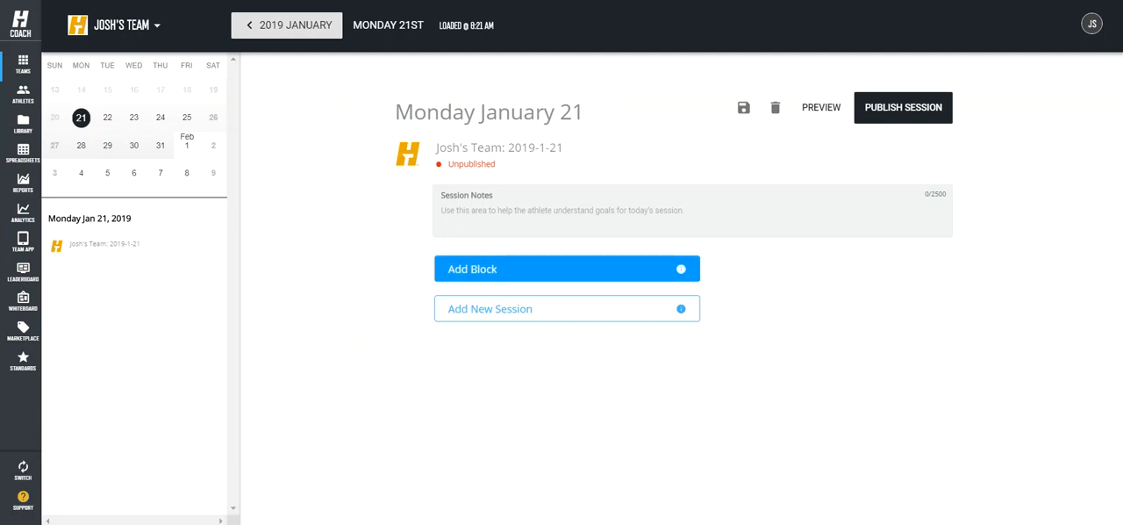
pyautogui.click(567, 268)
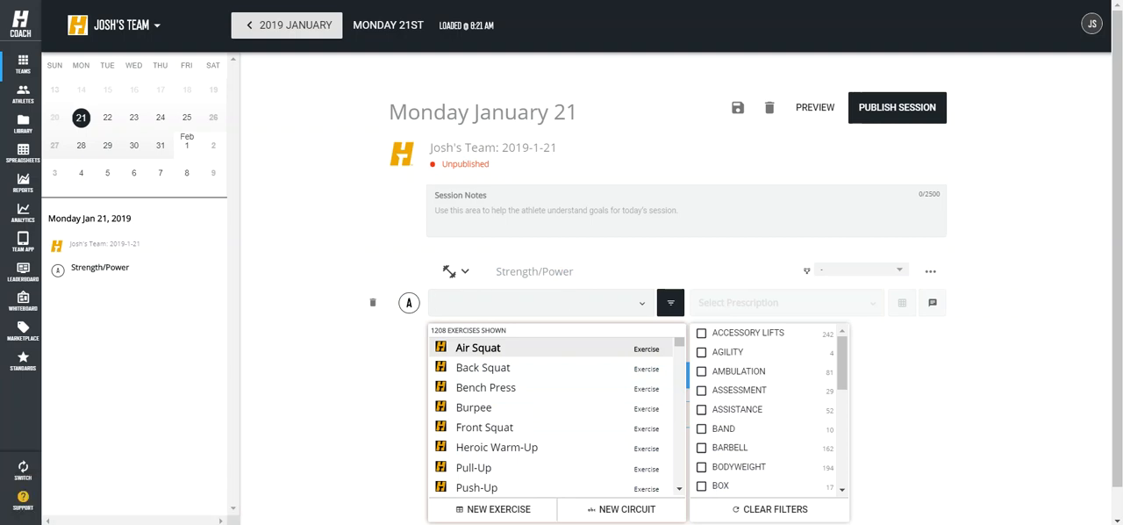
pyautogui.write('back squat')
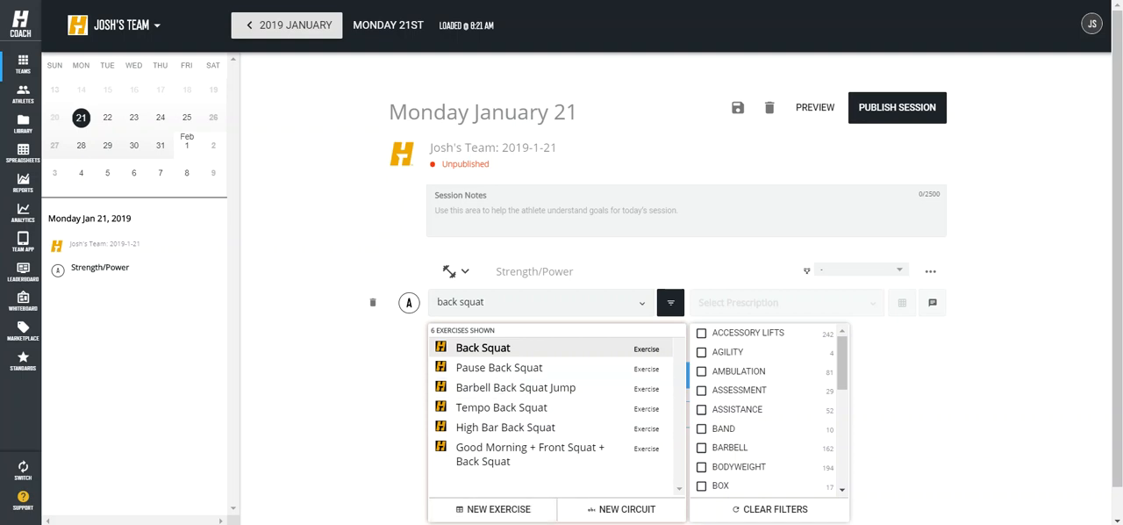
pyautogui.press('Return')
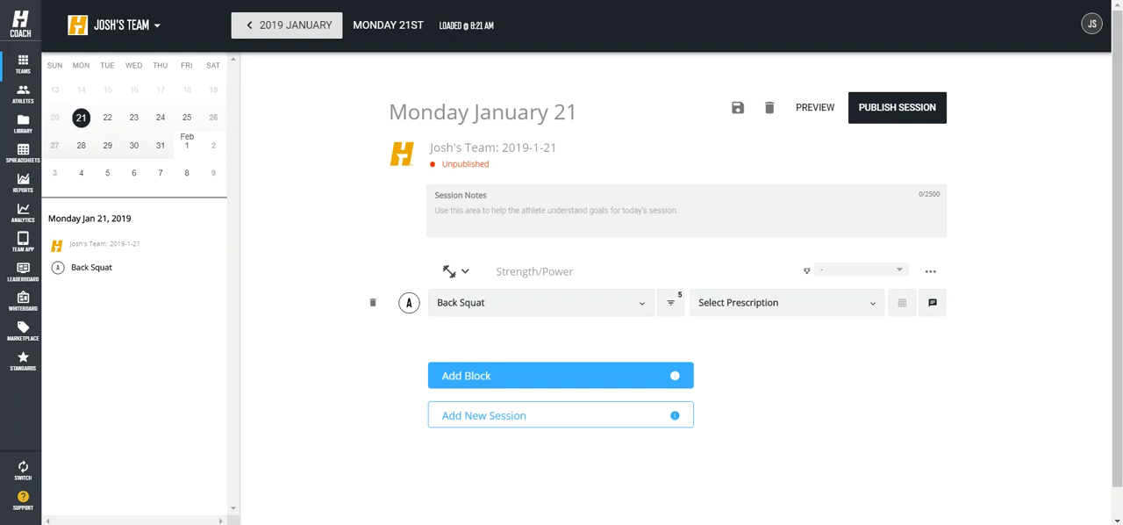
# Step: Give Back Squat a custom table prescription of 3 sets with 5 reps each
pyautogui.click(787, 302)
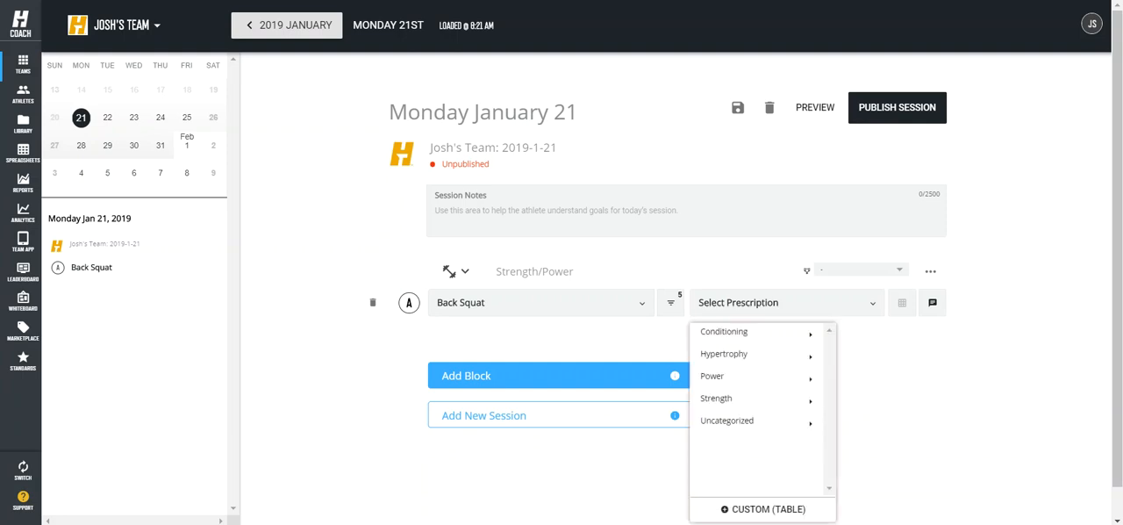
pyautogui.moveTo(753, 333)
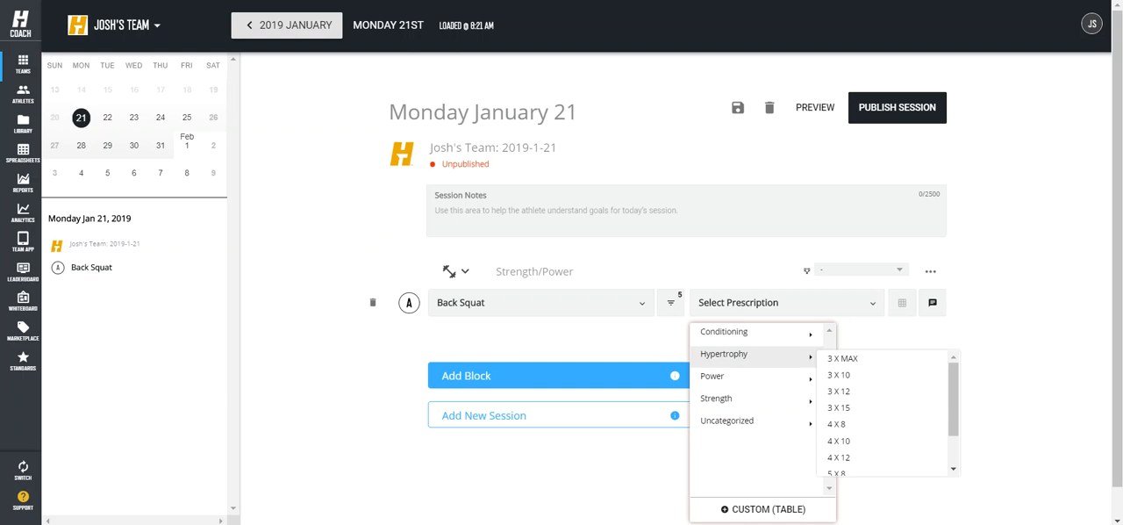
pyautogui.moveTo(753, 422)
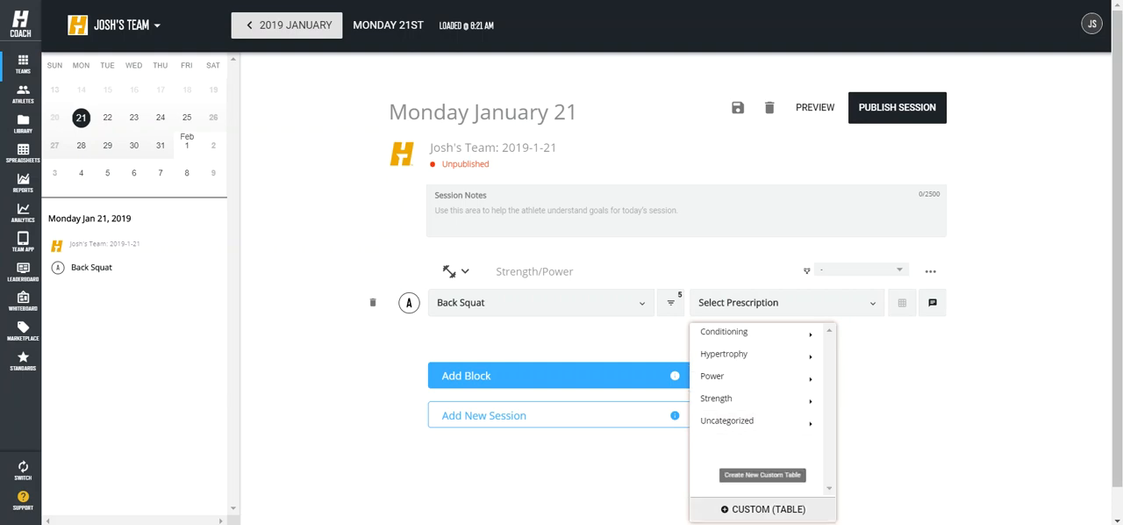
pyautogui.click(763, 509)
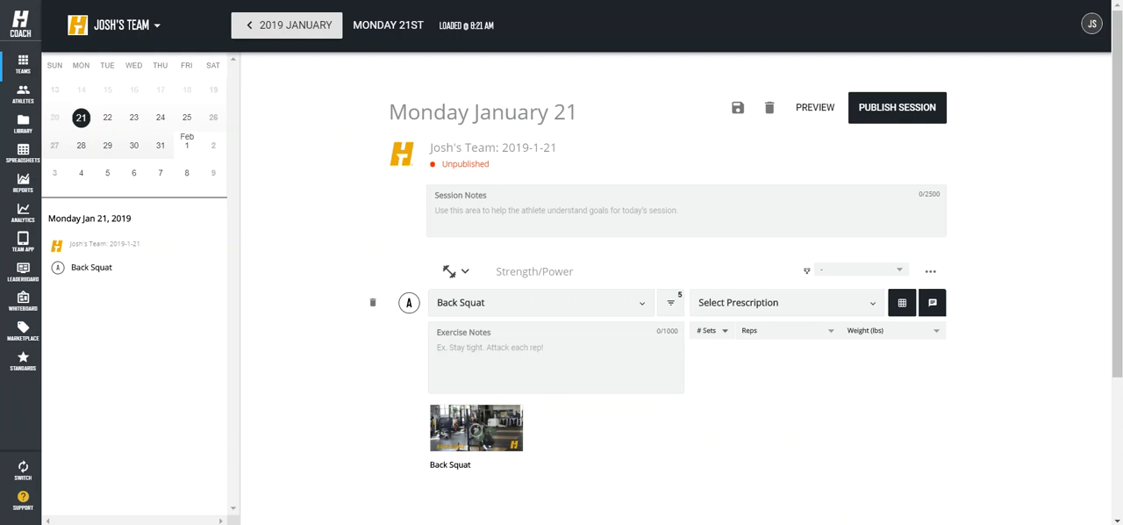
pyautogui.click(711, 330)
pyautogui.click(711, 388)
pyautogui.click(788, 348)
pyautogui.write('5')
pyautogui.press('Return')
pyautogui.write('5')
pyautogui.press('Return')
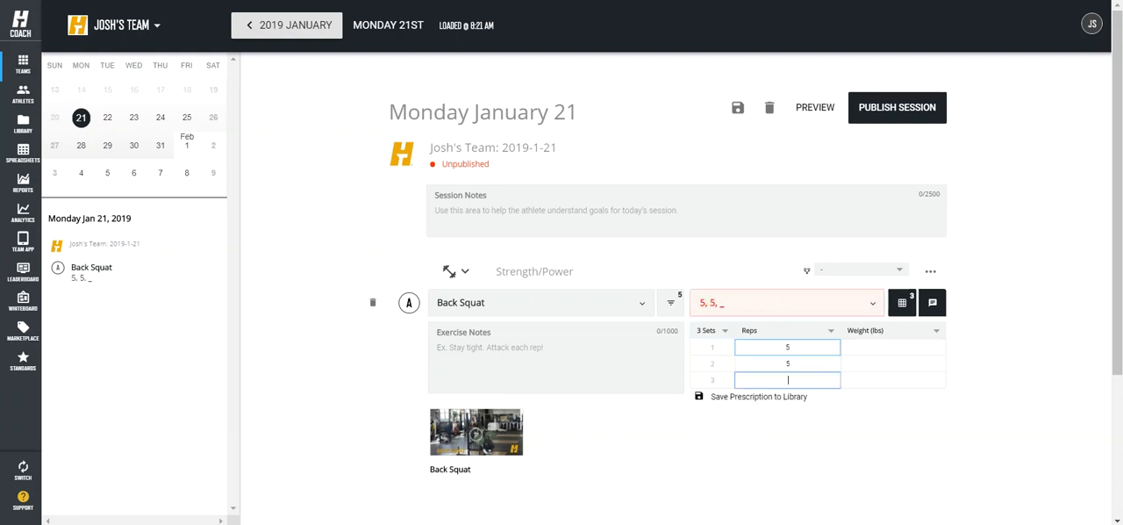
pyautogui.write('5')
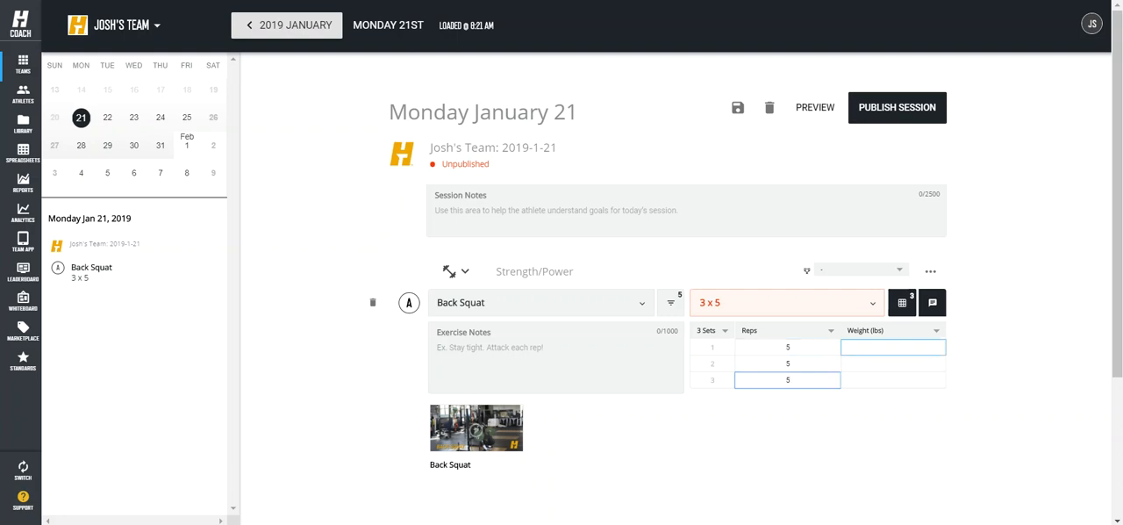
# Step: Change the Back Squat weight parameter to Weight (%) and set the three sets to 55, 60 and 70
pyautogui.click(919, 331)
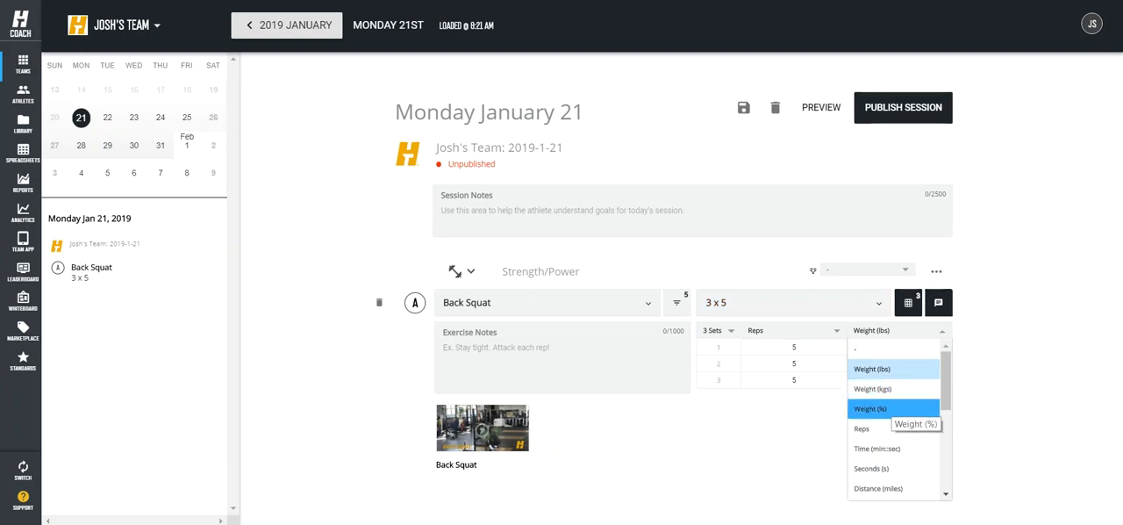
pyautogui.click(893, 408)
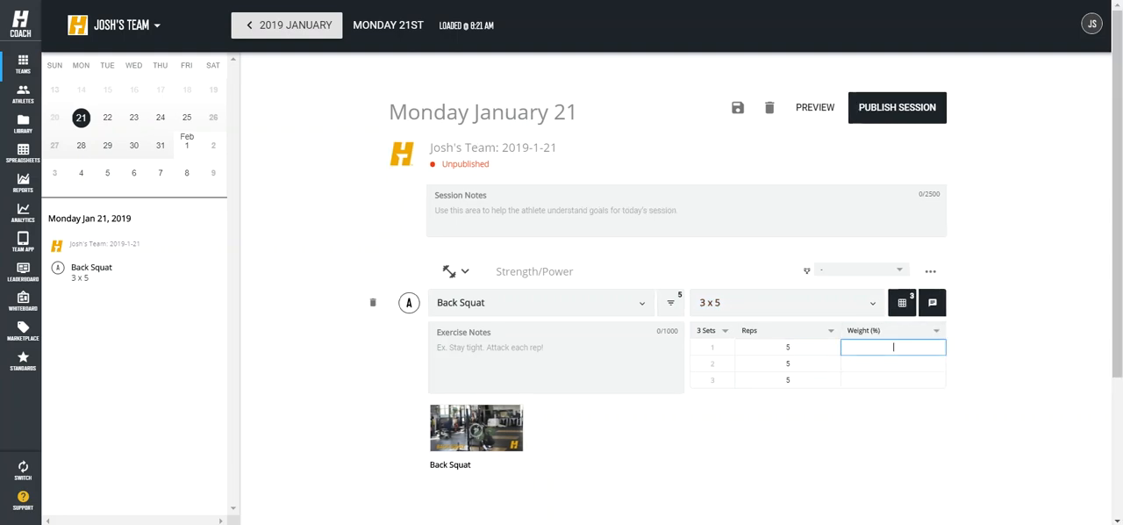
pyautogui.write('55')
pyautogui.press('Return')
pyautogui.write('60')
pyautogui.press('Return')
pyautogui.write('70')
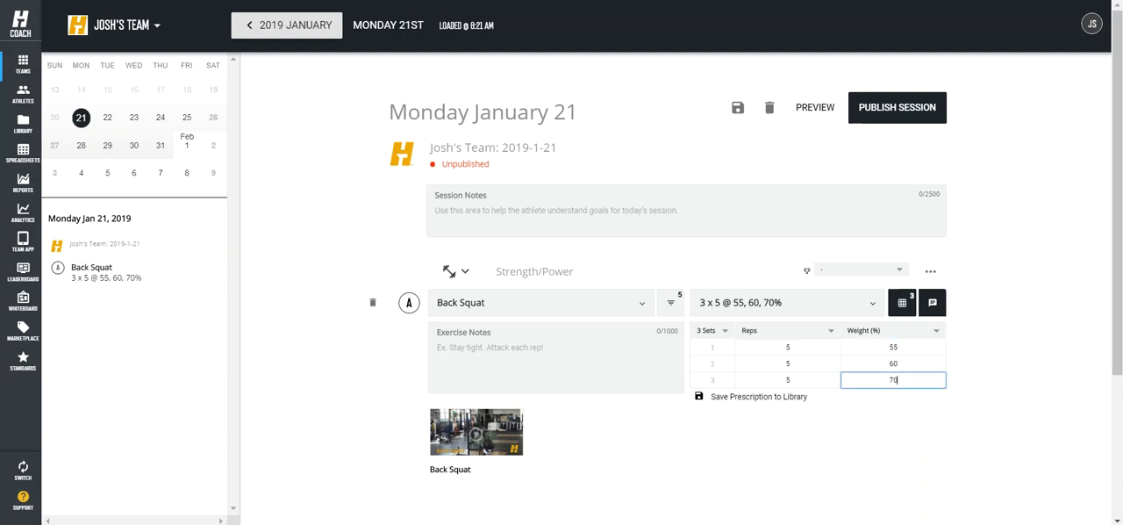
# Step: Enter the Back Squat exercise note "Rest 2 mins between sets."
pyautogui.click(509, 351)
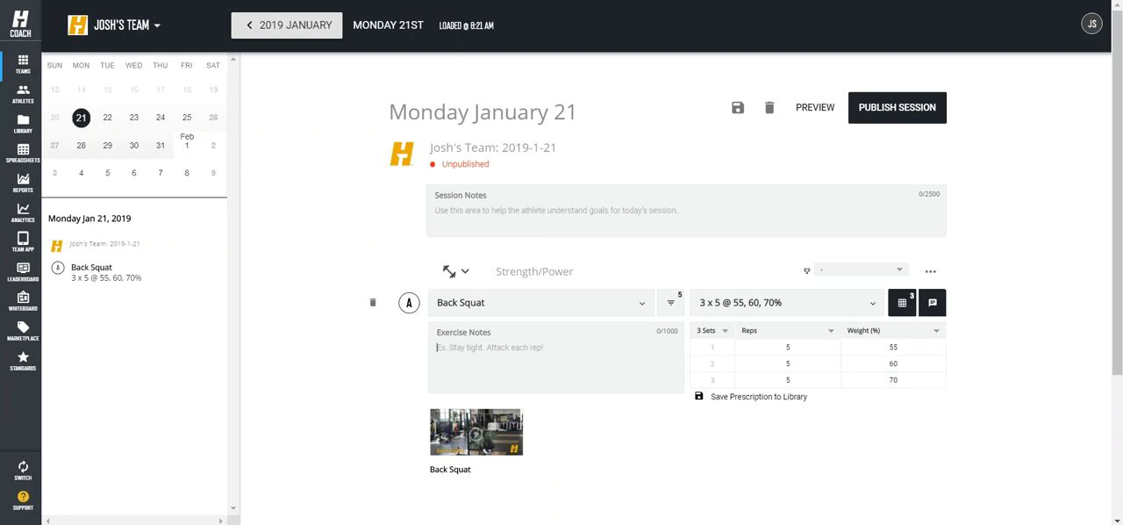
pyautogui.write('Rest 2 mins bet')
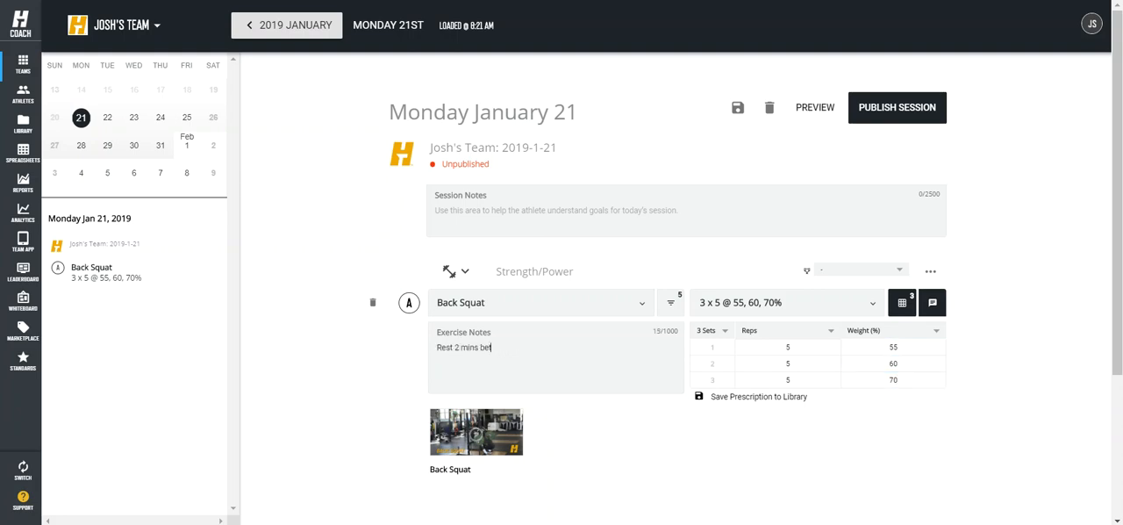
pyautogui.write('ween sets.')
# Step: Add a second block below Back Squat with the Bench Press exercise
pyautogui.scroll(-3, 682, 283)
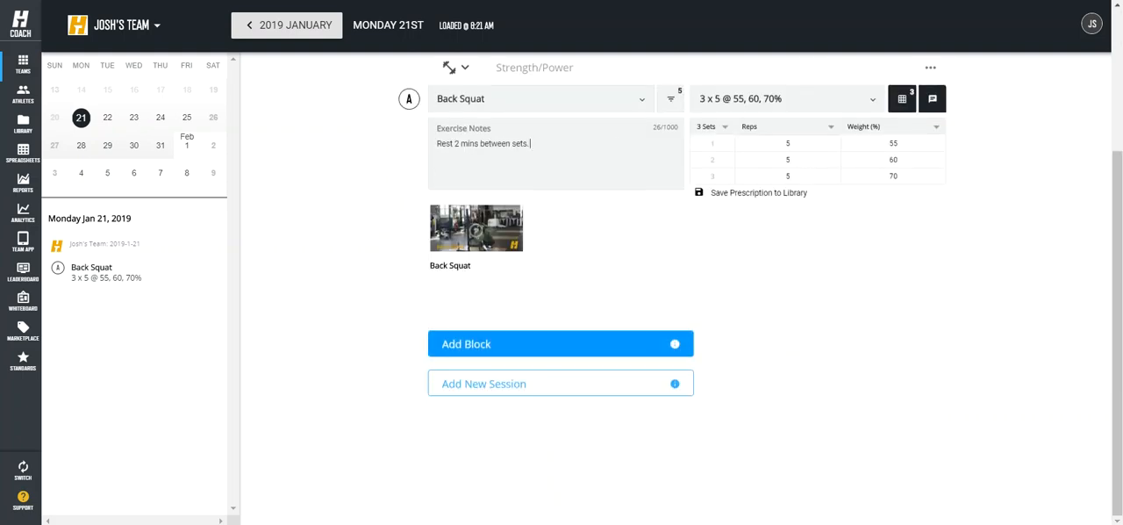
pyautogui.click(561, 344)
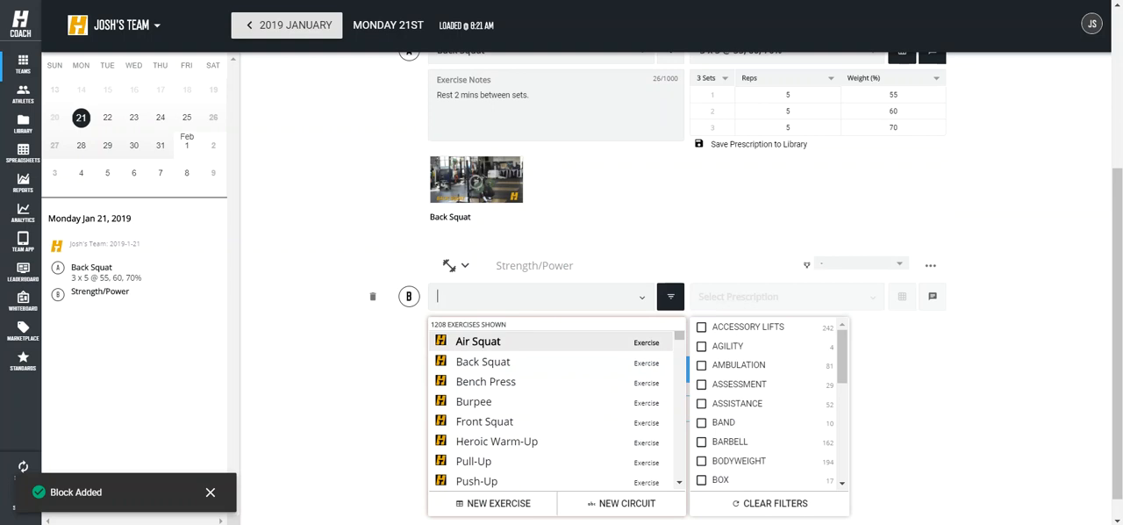
pyautogui.write('bench p')
pyautogui.press('Return')
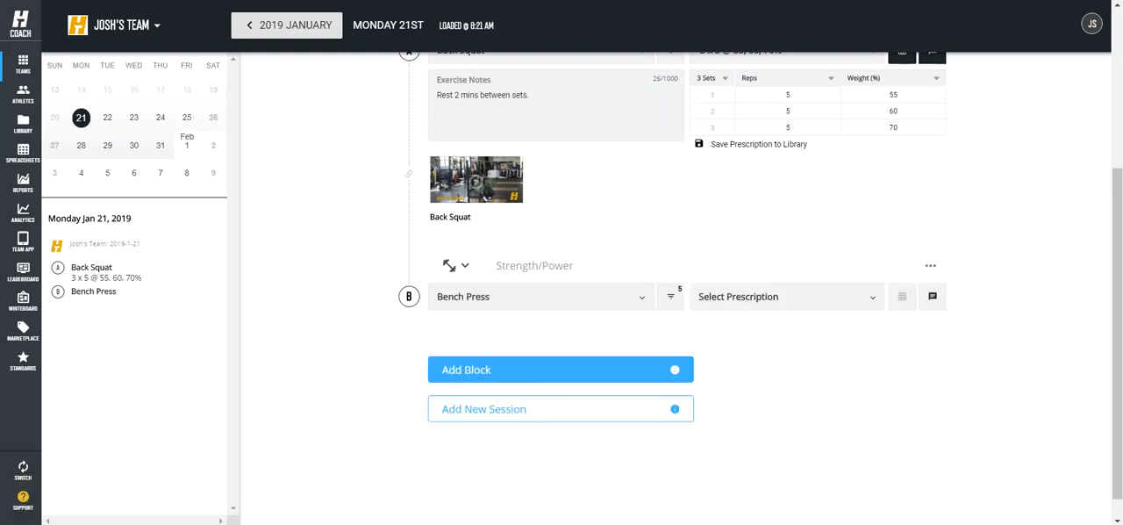
# Step: Give Bench Press a custom table prescription of 2 sets with 10 reps each
pyautogui.click(786, 297)
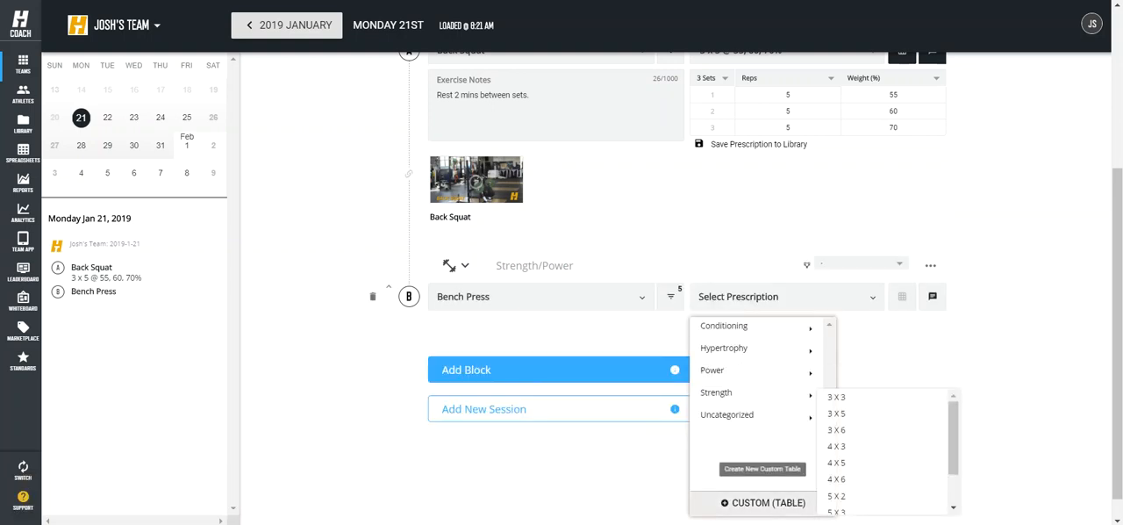
pyautogui.click(762, 502)
pyautogui.click(715, 325)
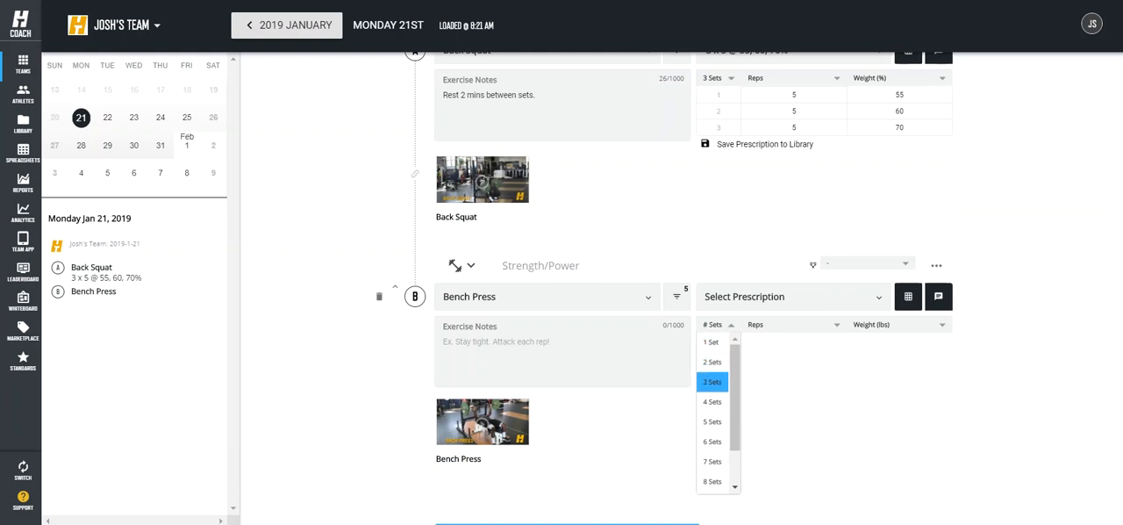
pyautogui.click(713, 362)
pyautogui.click(788, 341)
pyautogui.write('10')
pyautogui.press('Return')
pyautogui.write('10')
# Step: Enter the Bench Press exercise note "Build to a heavy set of 10."
pyautogui.click(491, 342)
pyautogui.write('Build to a')
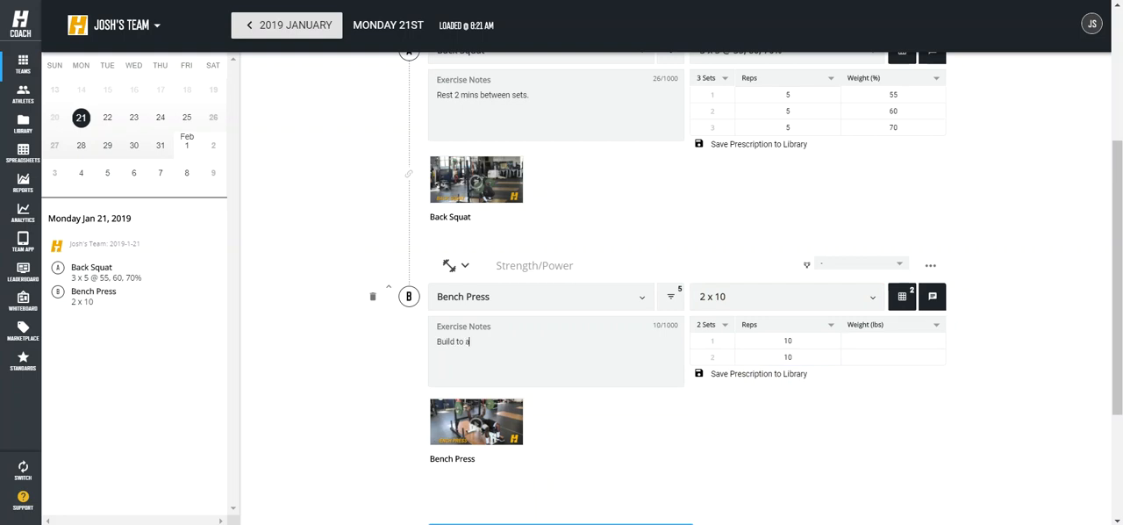
pyautogui.write(' heavy set of 10.')
# Step: Save the Bench Press 2 x 10 prescription to the library under a new category named Football
pyautogui.scroll(-2, 526, 290)
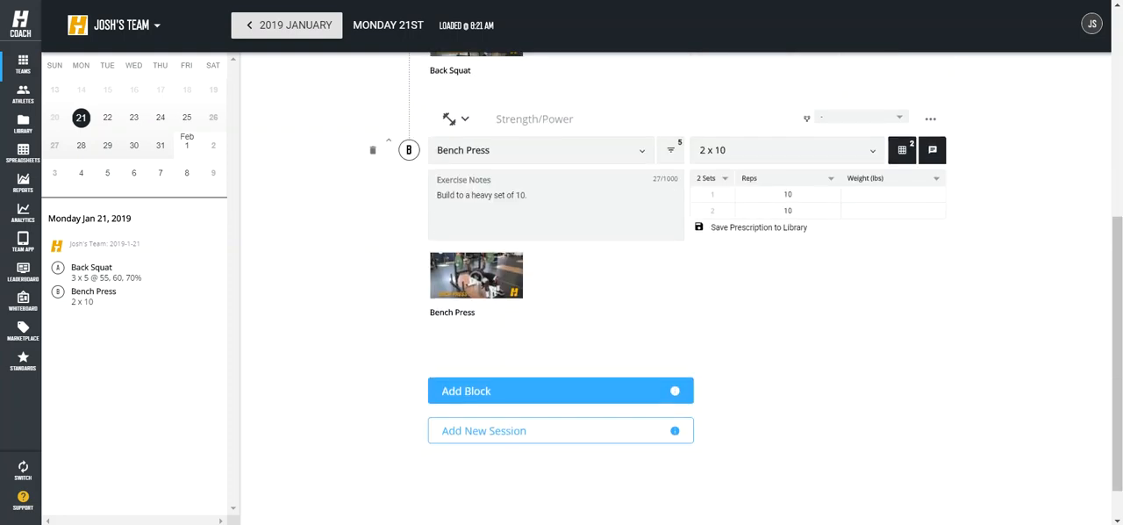
pyautogui.click(759, 227)
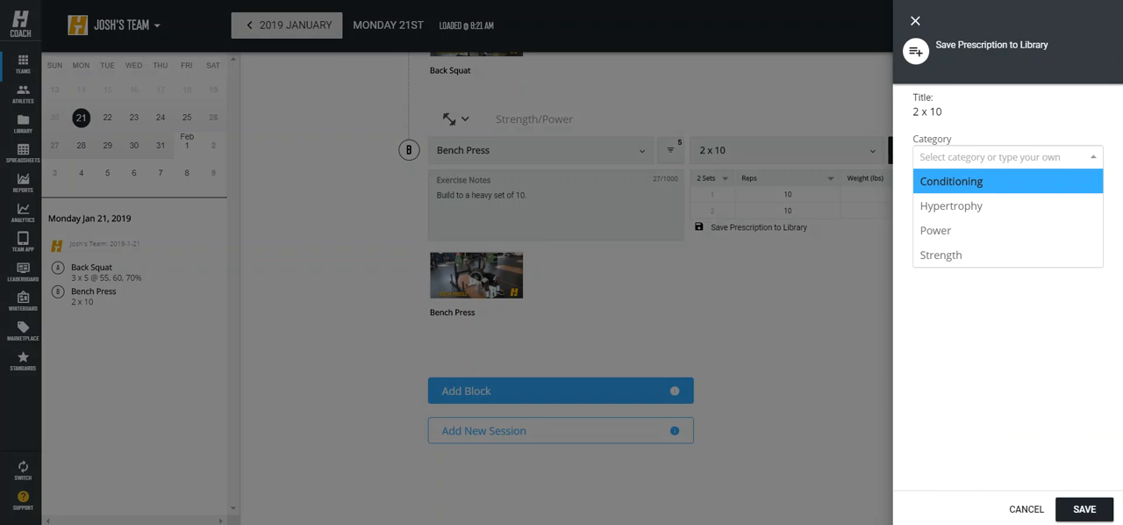
pyautogui.write('Football')
pyautogui.press('BackSpace')
pyautogui.press('BackSpace')
pyautogui.press('BackSpace')
pyautogui.press('BackSpace')
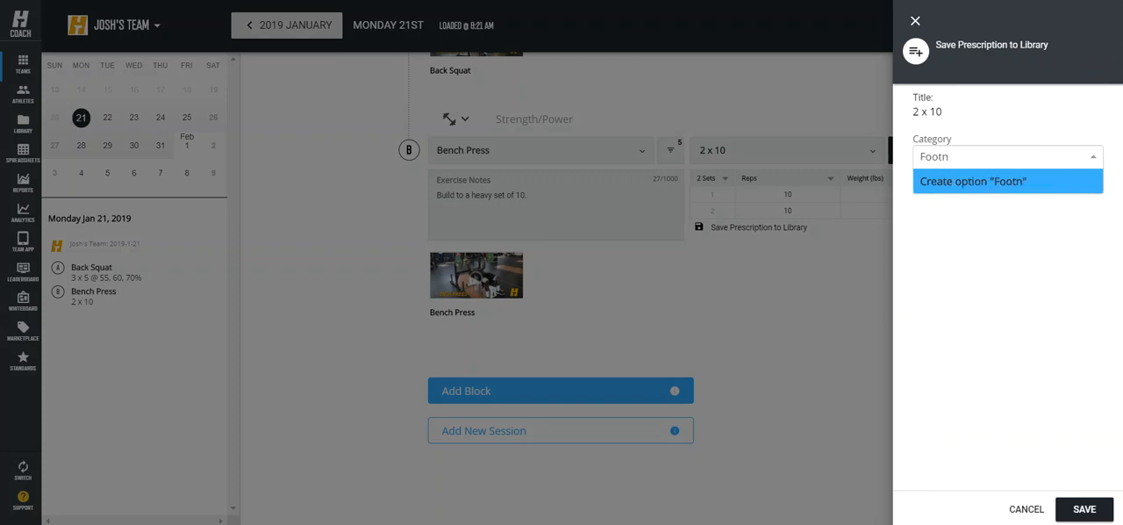
pyautogui.write('ball')
pyautogui.press('Escape')
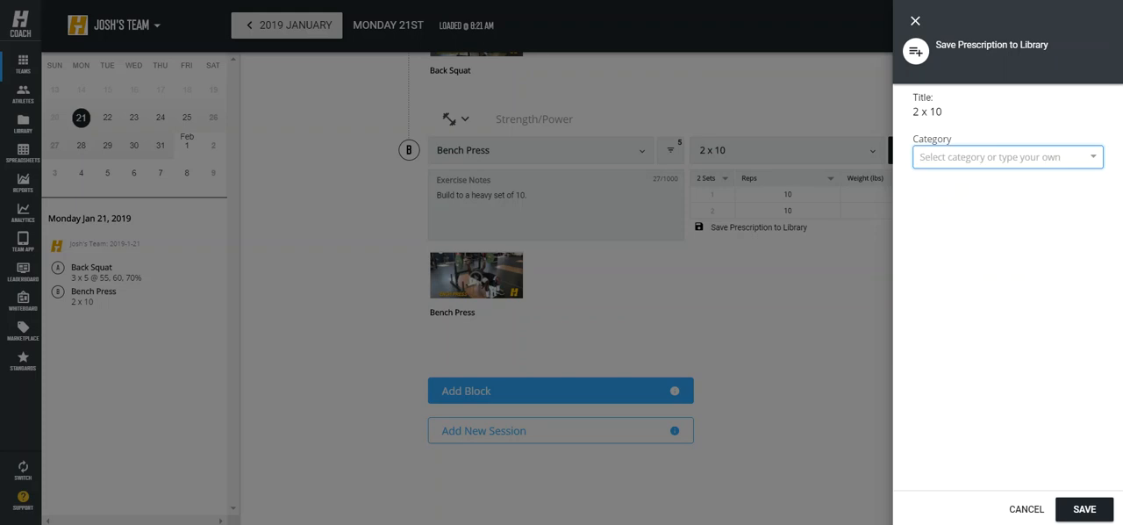
pyautogui.click(1085, 509)
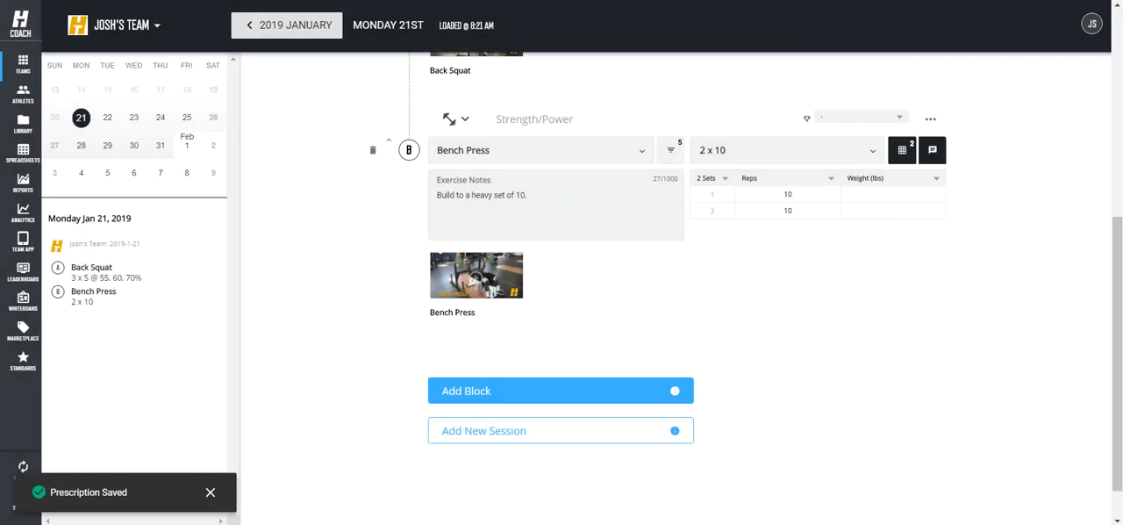
# Step: Add a third block with the Pull-Up exercise and assign it the saved 2 x 10 prescription from the Football category
pyautogui.click(527, 391)
pyautogui.write('pull')
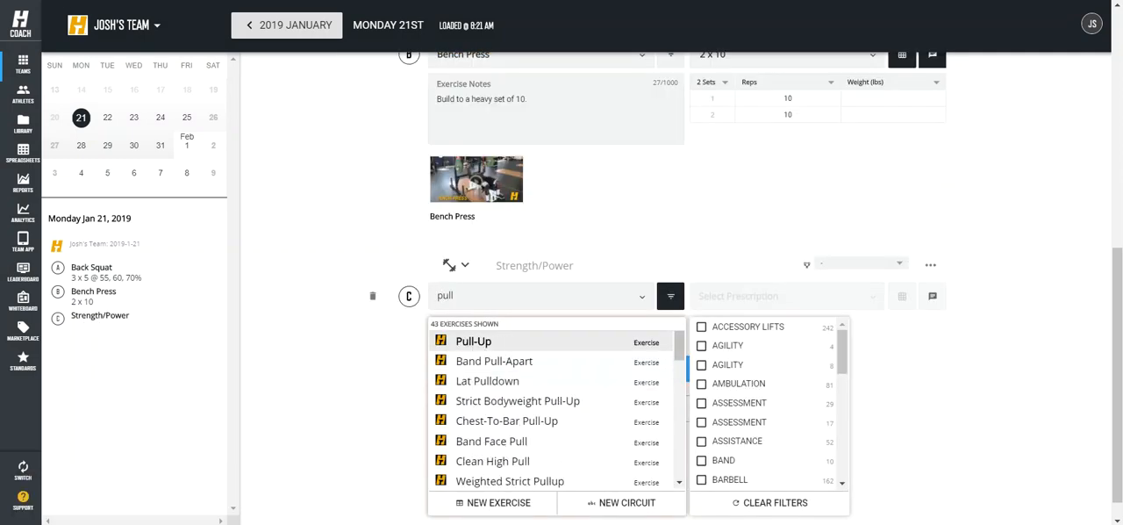
pyautogui.press('Return')
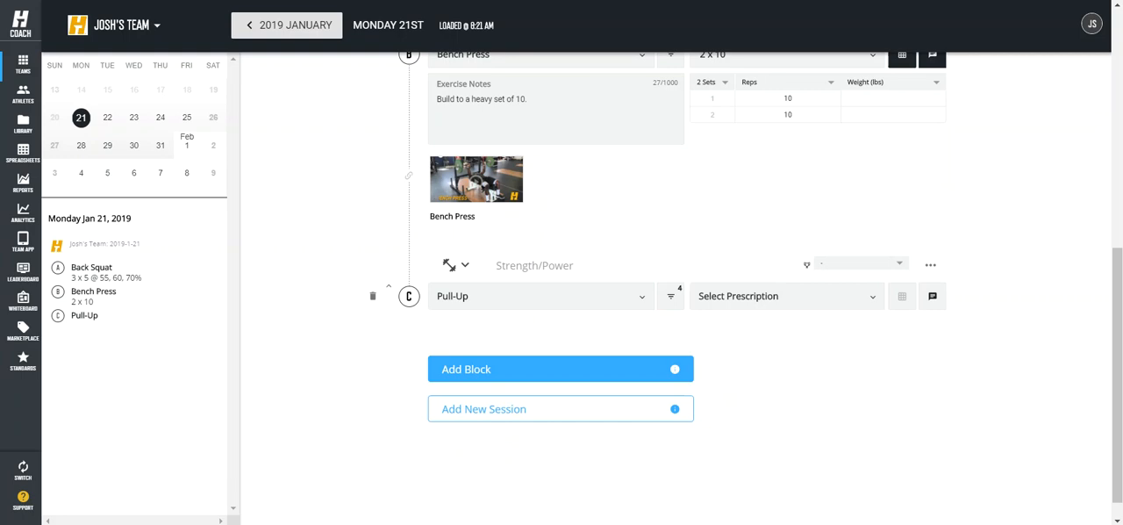
pyautogui.click(781, 297)
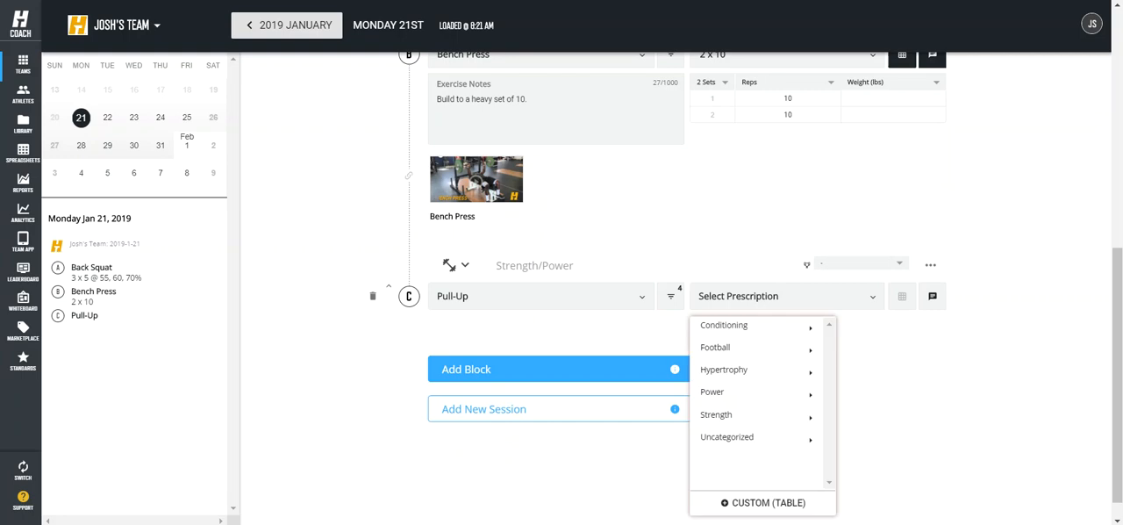
pyautogui.moveTo(737, 437)
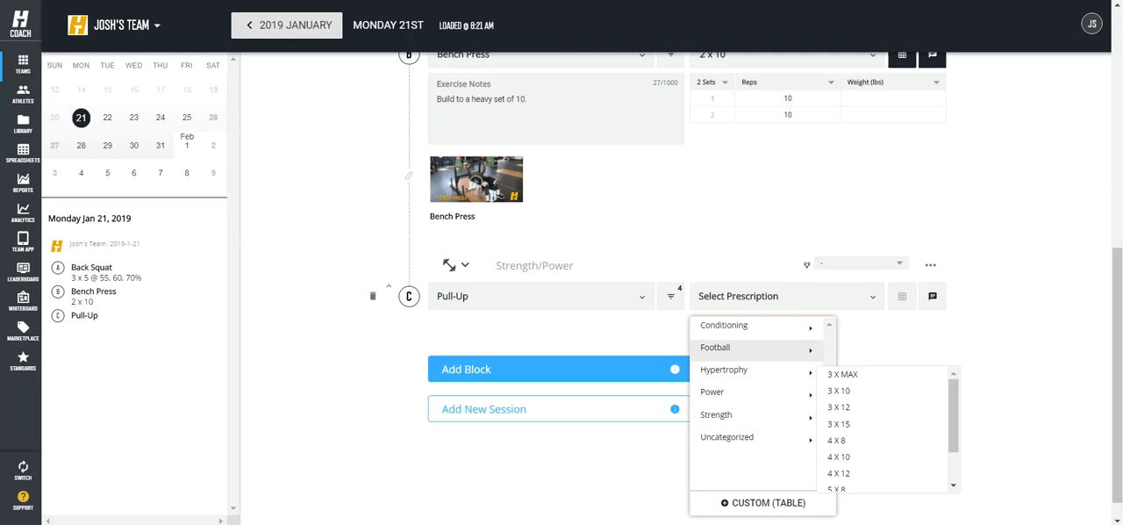
pyautogui.moveTo(737, 348)
pyautogui.click(839, 351)
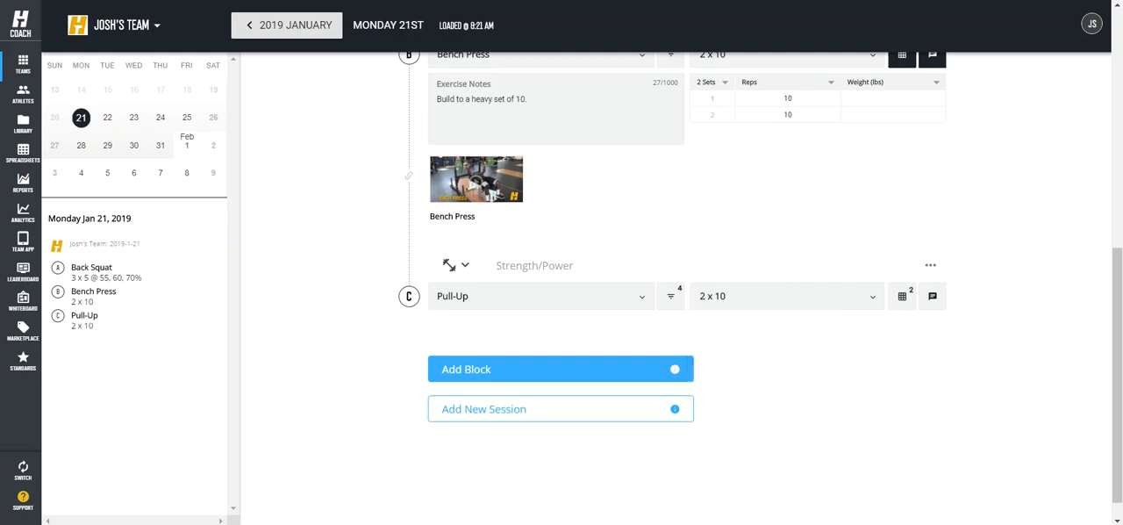
# Step: Expand the Pull-Up block's details and change its Weight (lbs) column to Optional Parameter
pyautogui.click(409, 297)
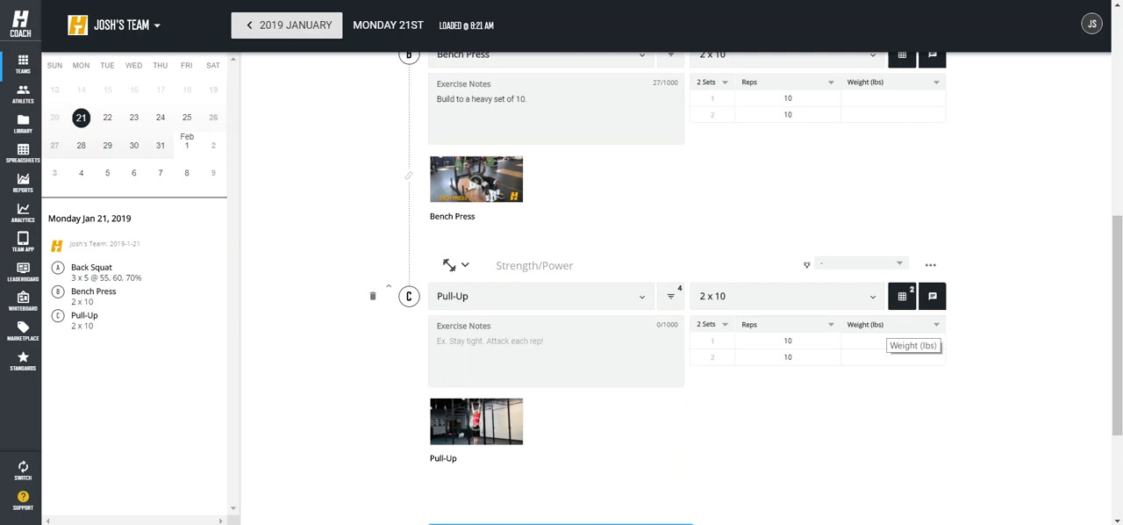
pyautogui.click(888, 325)
pyautogui.click(886, 343)
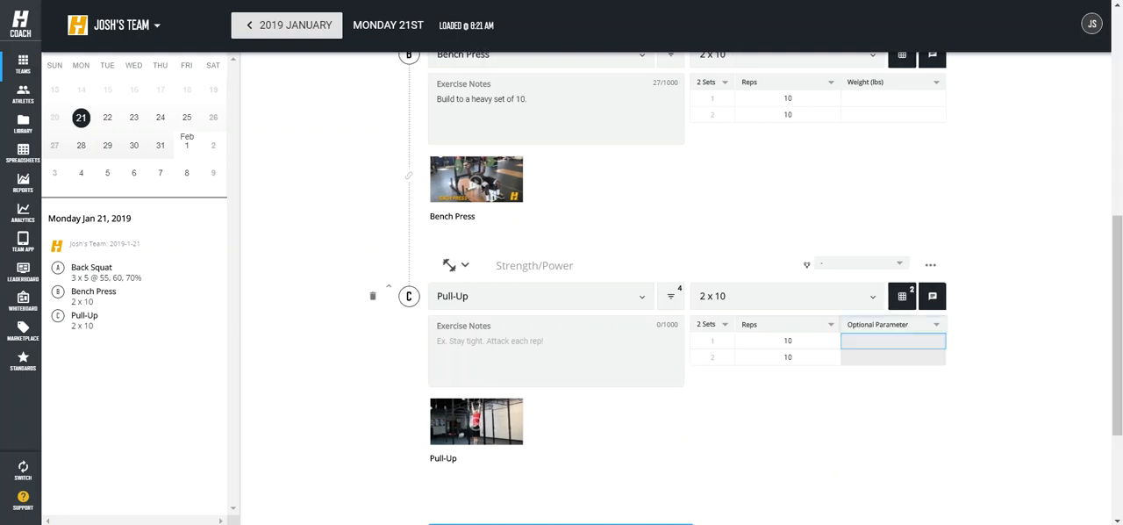
pyautogui.click(888, 324)
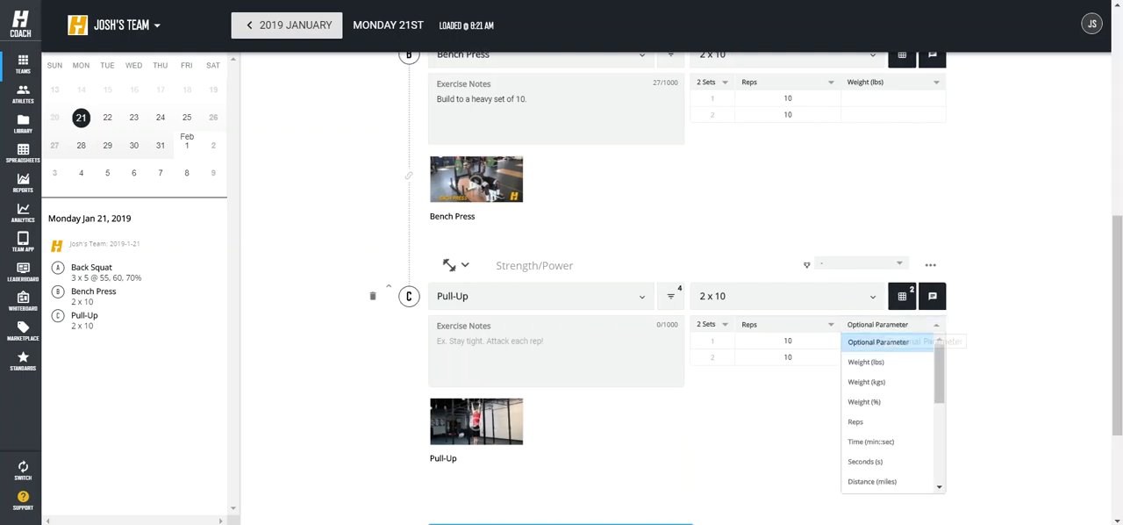
pyautogui.click(879, 342)
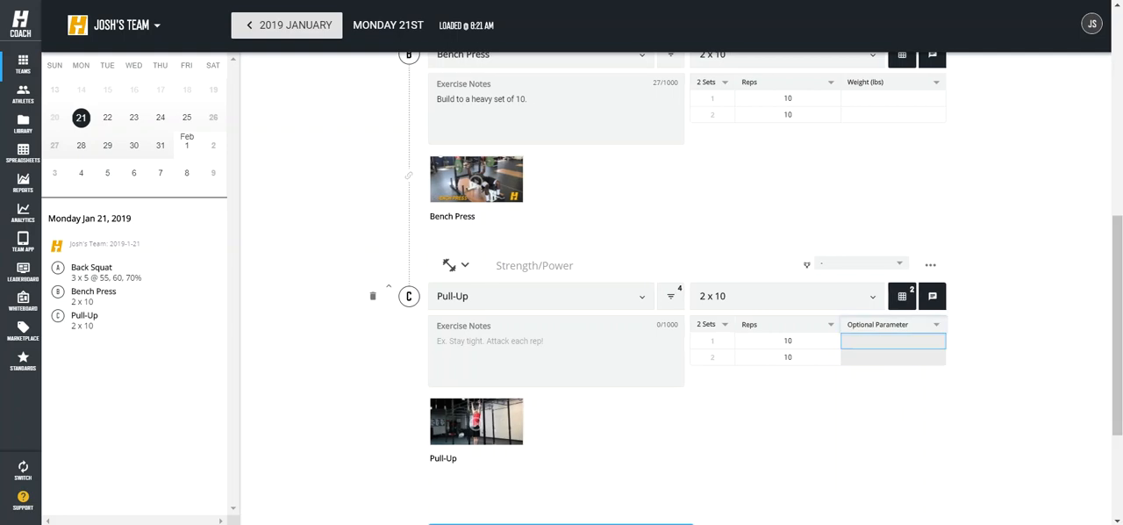
# Step: Link the Pull-Up block to the Bench Press block above it as a superset
pyautogui.scroll(1, 685, 290)
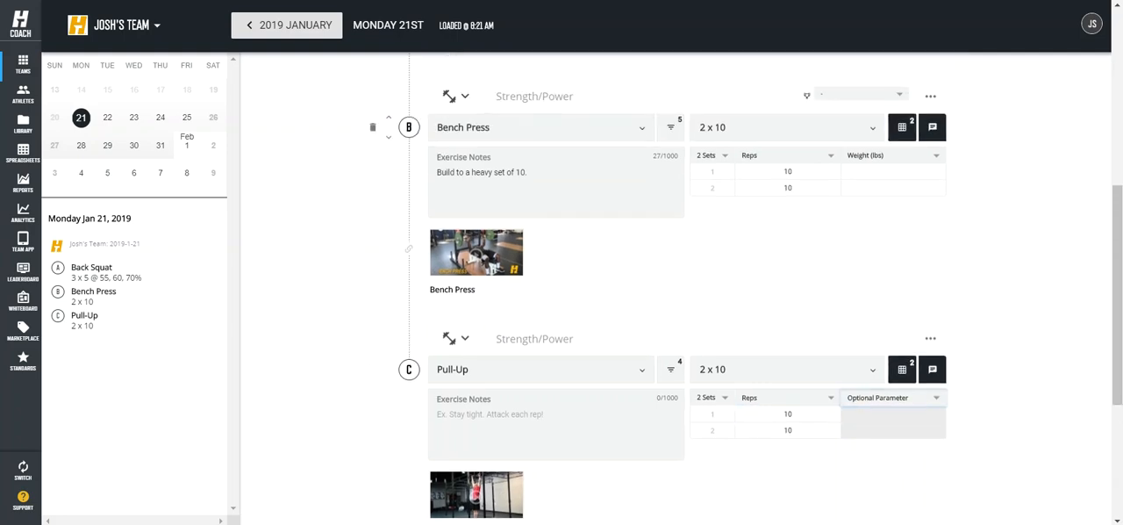
pyautogui.scroll(4, 685, 289)
pyautogui.scroll(-1, 684, 290)
pyautogui.scroll(-2, 684, 290)
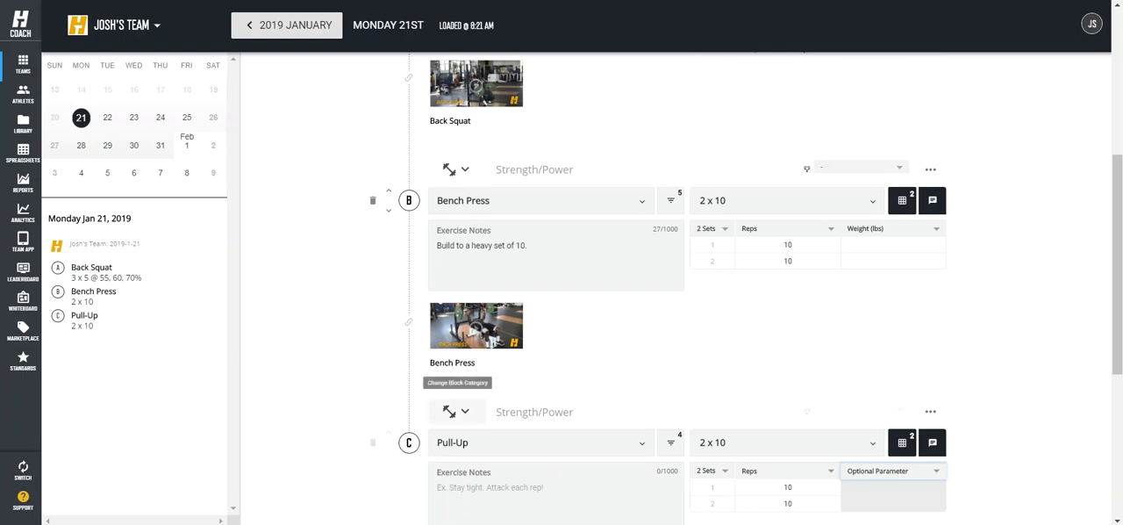
pyautogui.click(408, 442)
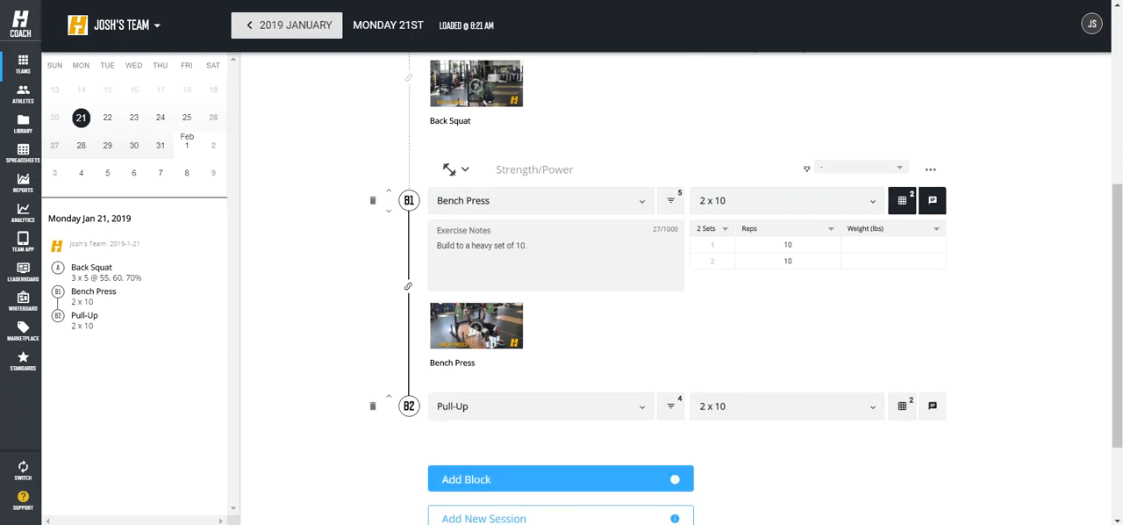
pyautogui.scroll(3, 409, 316)
pyautogui.scroll(-2, 409, 316)
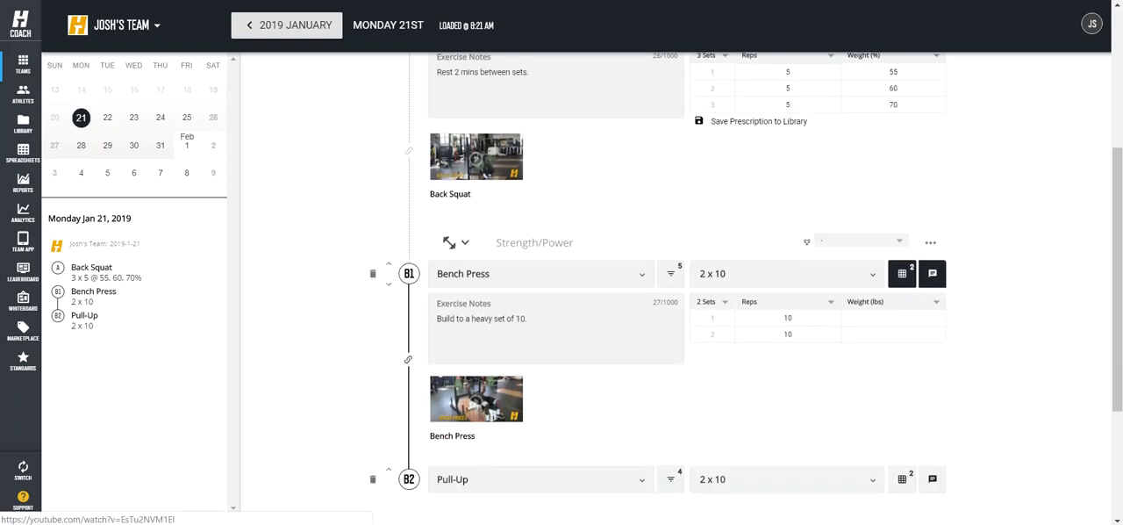
# Step: Add a block after Pull-Up and make it a new circuit
pyautogui.scroll(-2, 562, 351)
pyautogui.click(561, 342)
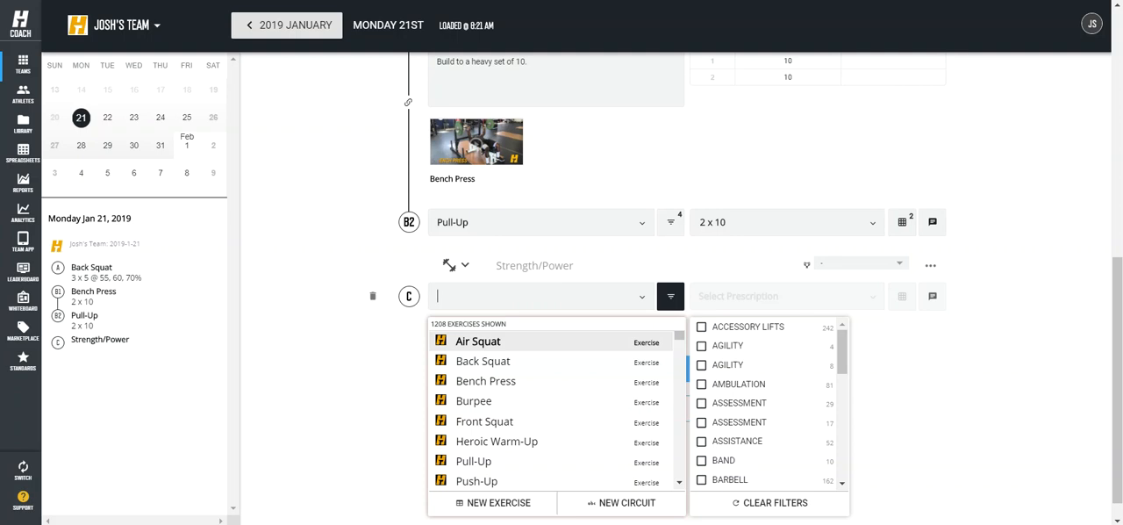
pyautogui.click(625, 504)
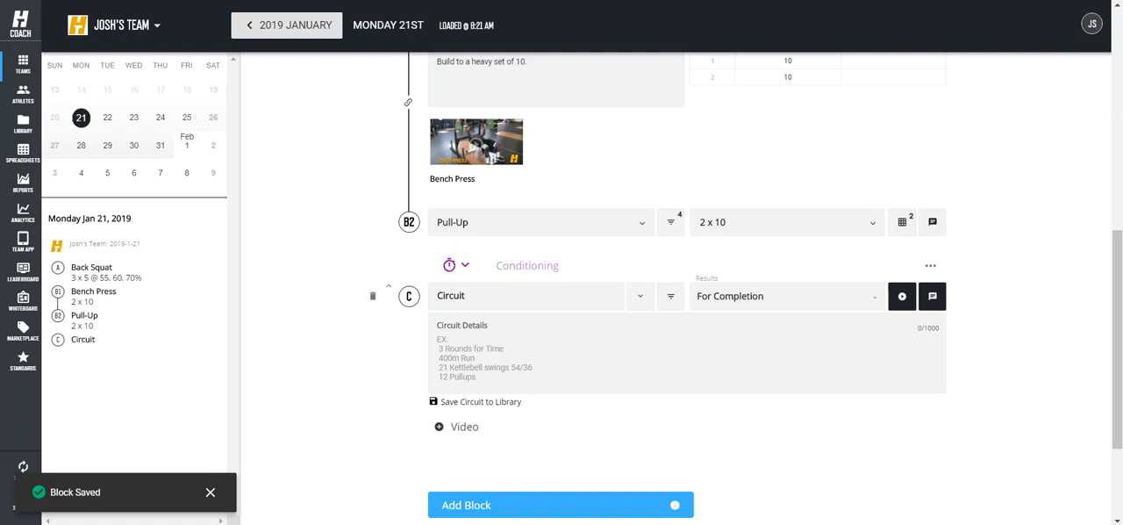
# Step: Set the circuit block's category to Prep and title it "Dynamic Warmuip"
pyautogui.click(455, 264)
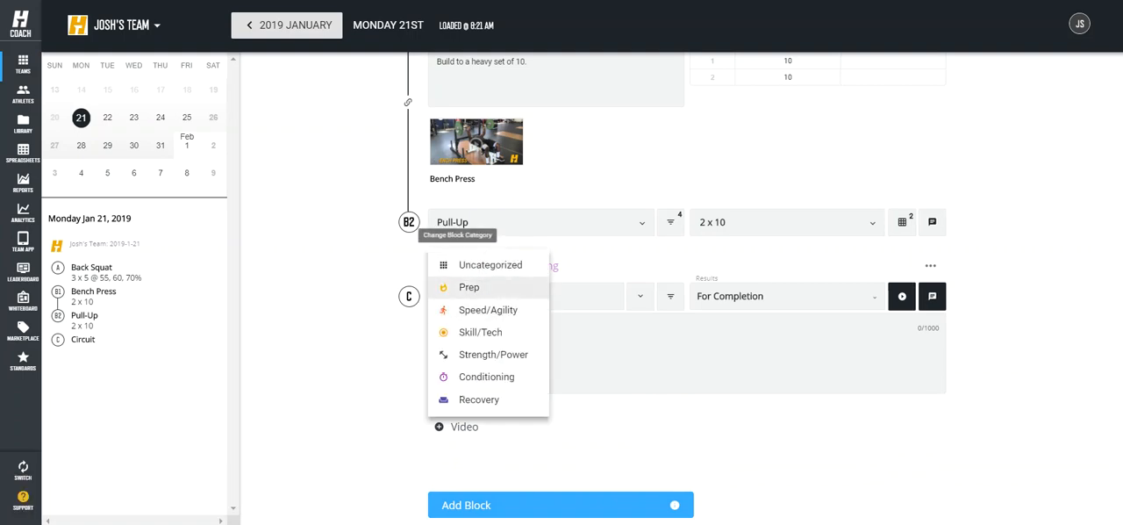
pyautogui.click(468, 287)
pyautogui.doubleClick(451, 296)
pyautogui.write('Dynamic Warmuip')
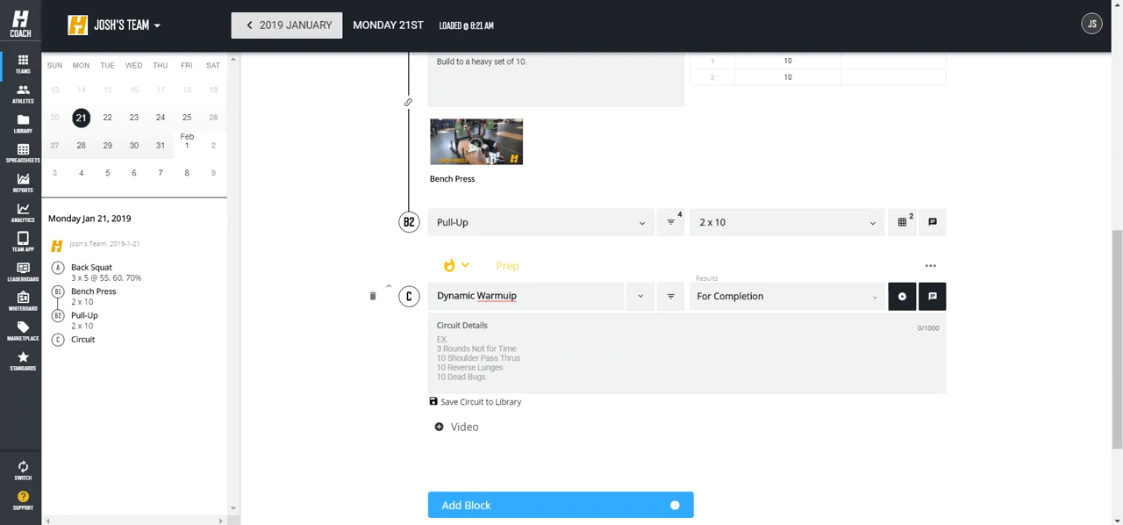
# Step: Enter the circuit details "10 yds of the following:", a blank line, and A-Skips, B-Skips, Lateral Lunges and Inchworms on separate lines
pyautogui.click(449, 340)
pyautogui.write('10 yds')
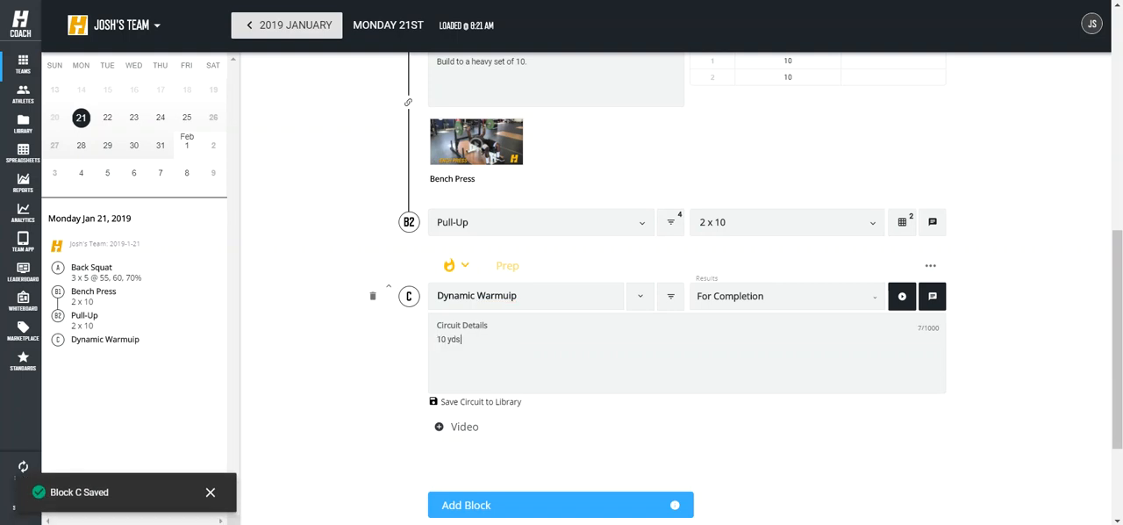
pyautogui.write(' of the following')
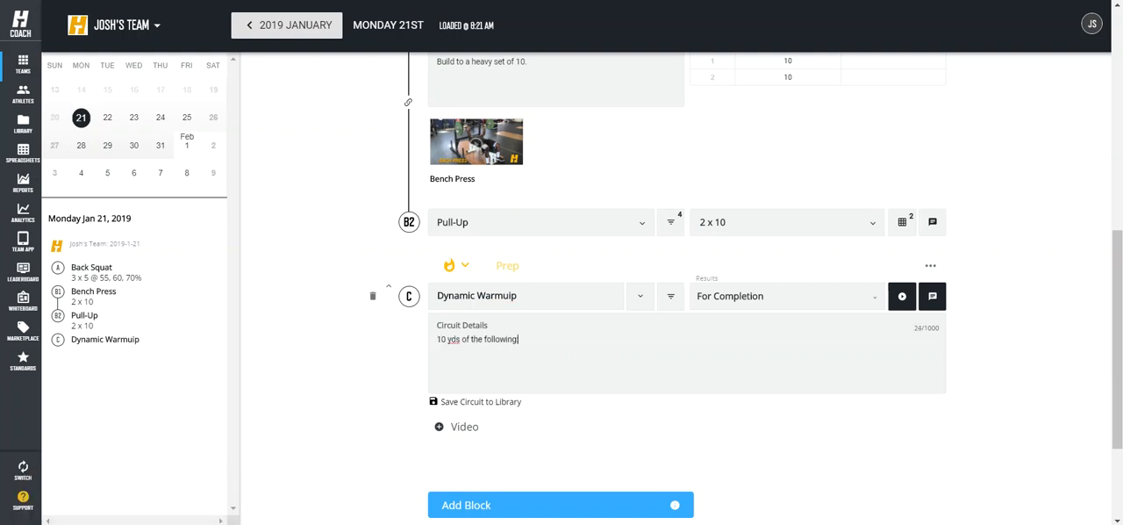
pyautogui.write(': A-Skips')
pyautogui.press('Return')
pyautogui.write('B-Skips')
pyautogui.press('Return')
pyautogui.write('Lateral Lunges')
pyautogui.press('Return')
pyautogui.write('Inchworms')
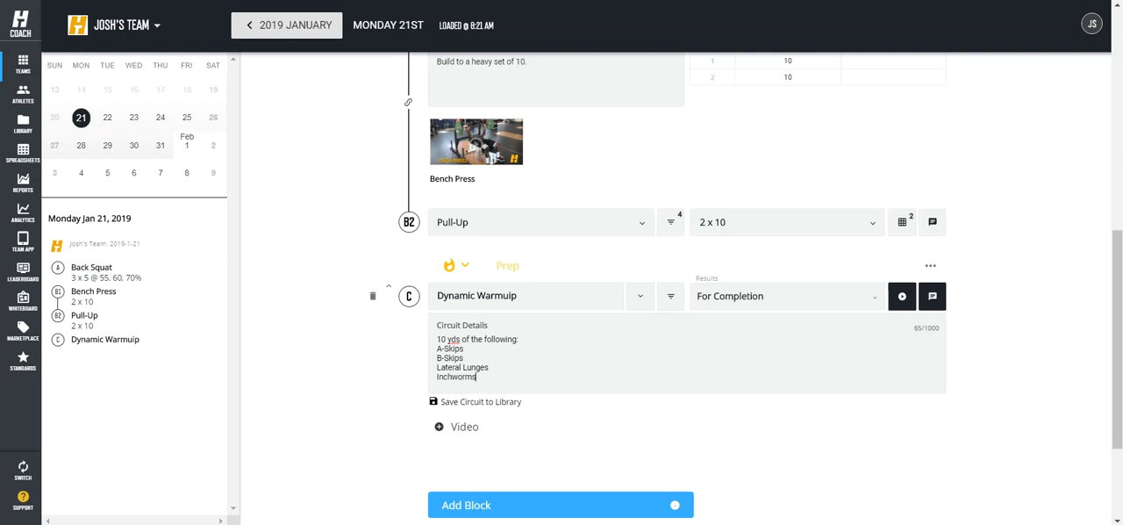
pyautogui.press('Return')
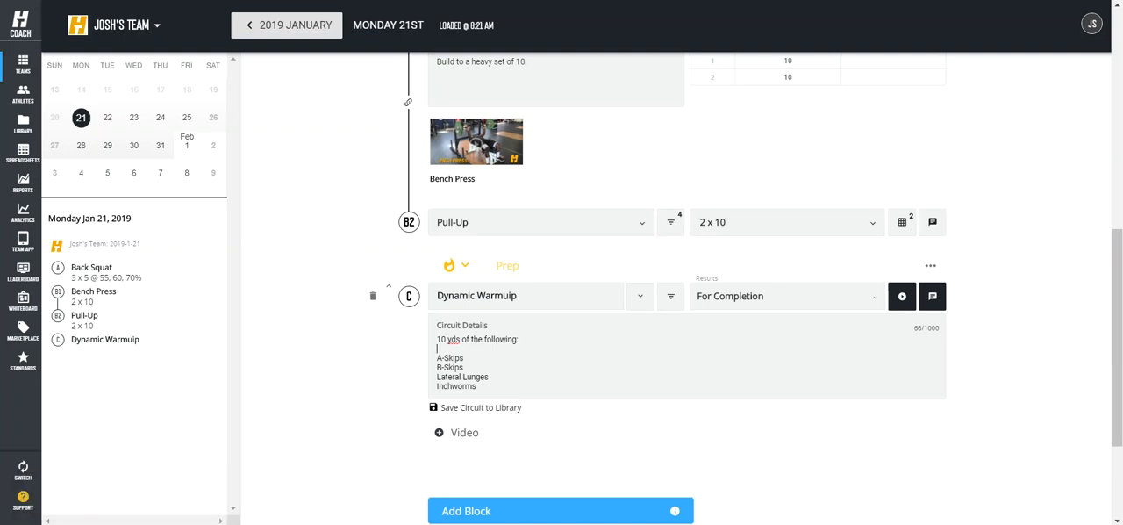
# Step: Attach the A-Skip and B-Skip videos to the warmup circuit
pyautogui.scroll(-1, 676, 289)
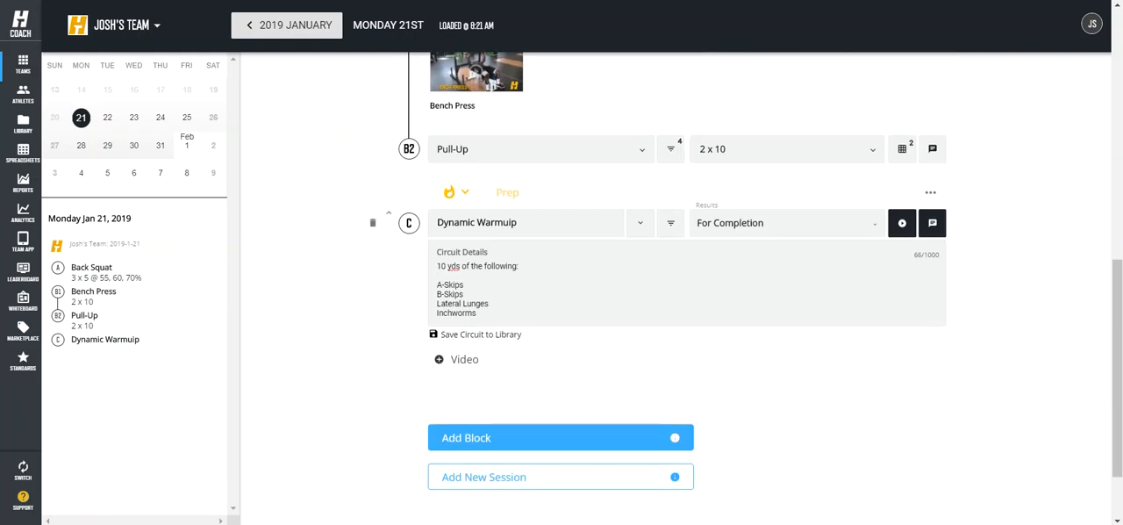
pyautogui.click(463, 359)
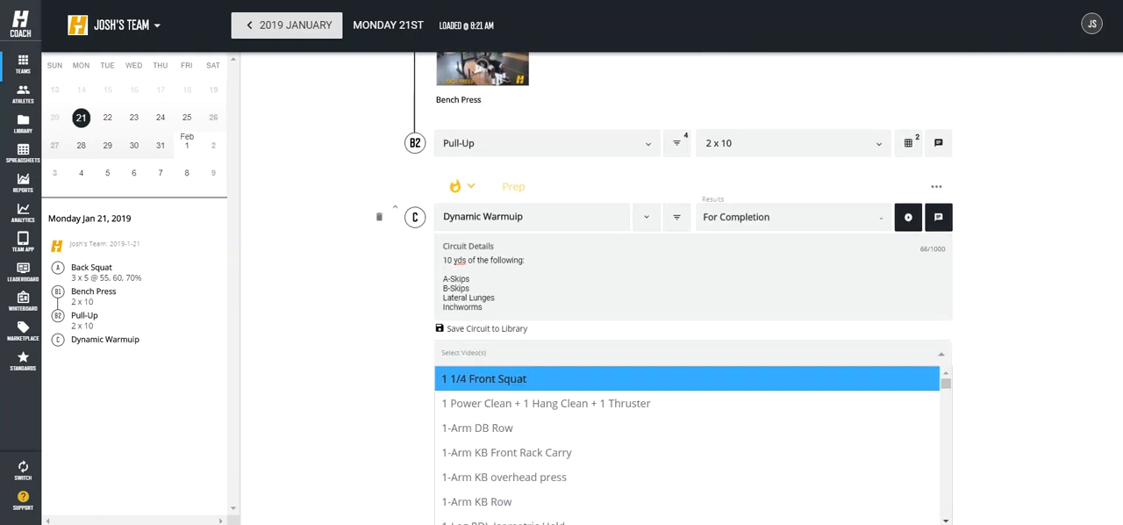
pyautogui.write('a-sk')
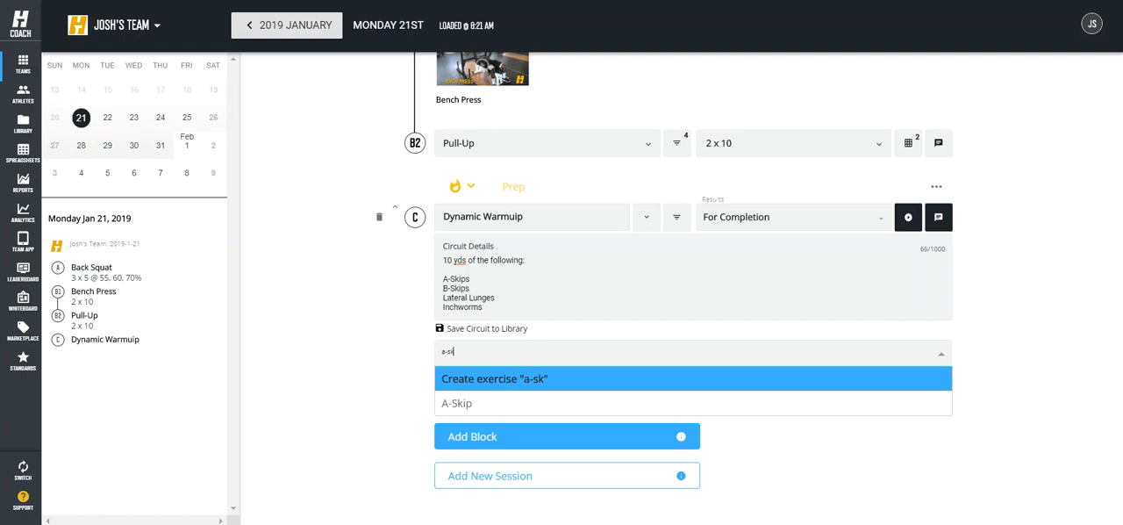
pyautogui.press('Down')
pyautogui.press('Return')
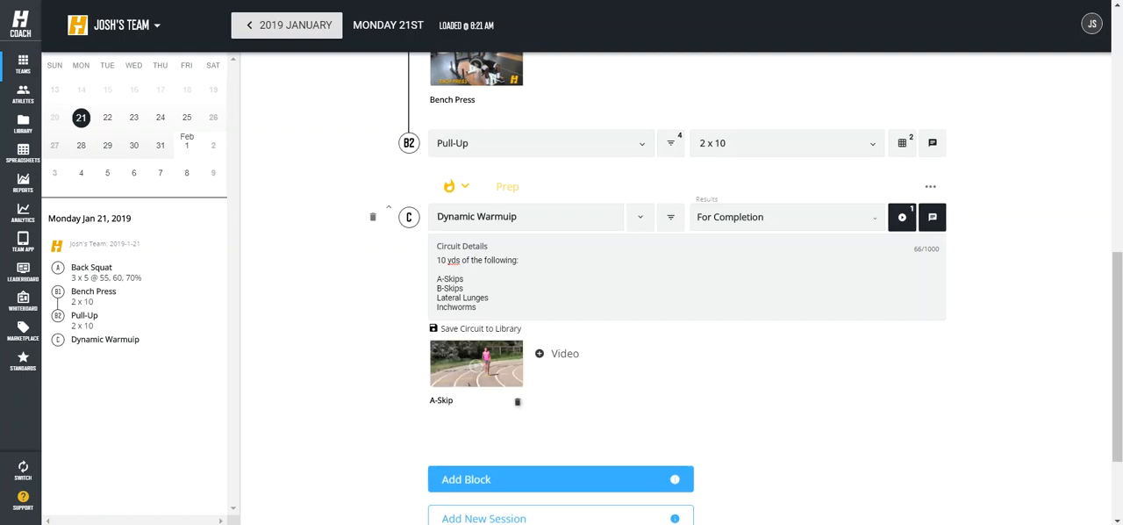
pyautogui.click(558, 354)
pyautogui.write('b-')
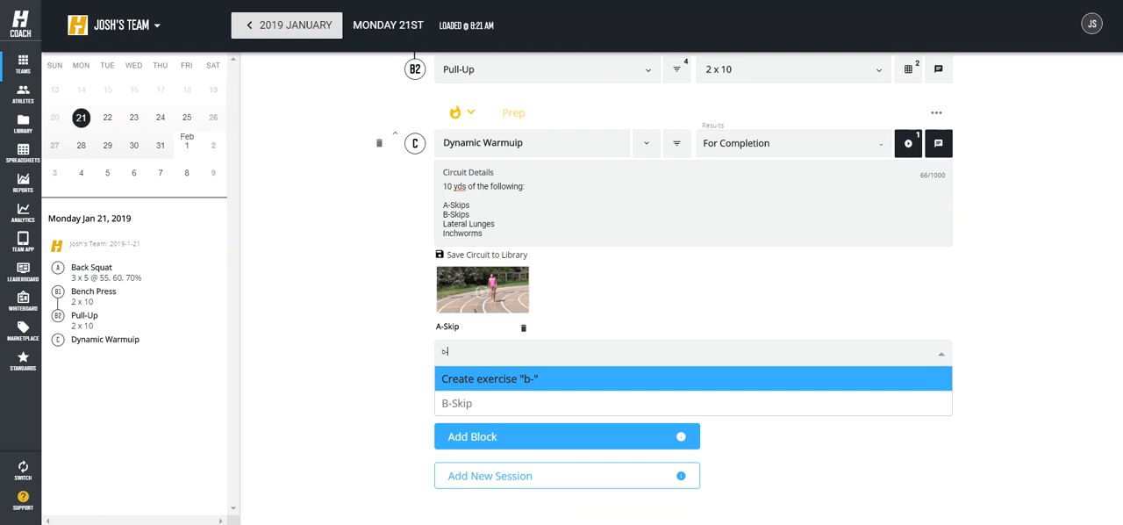
pyautogui.press('Down')
pyautogui.press('Return')
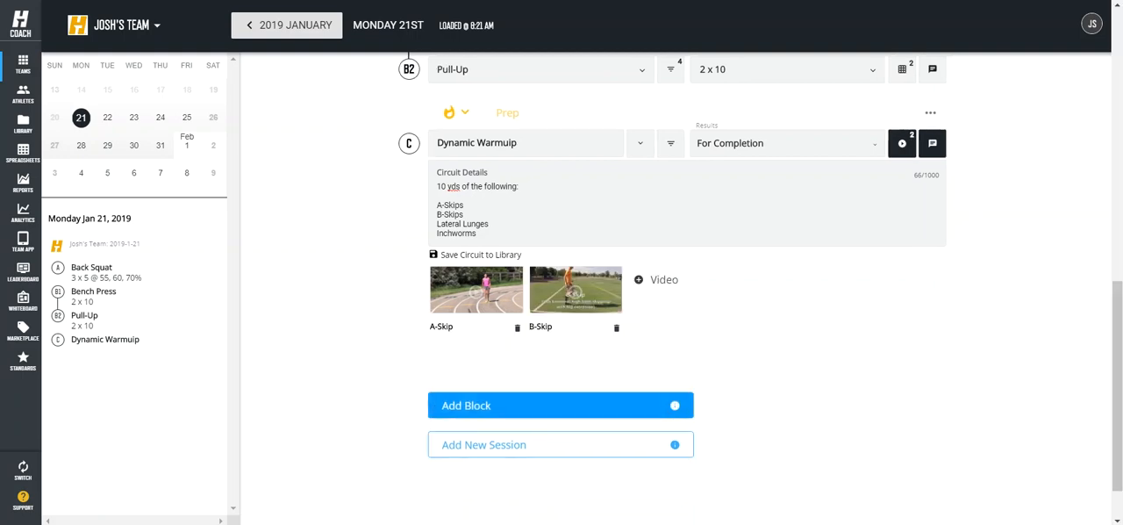
# Step: Attach the Lateral Lunge and Inchworm videos to the warmup circuit
pyautogui.write('later')
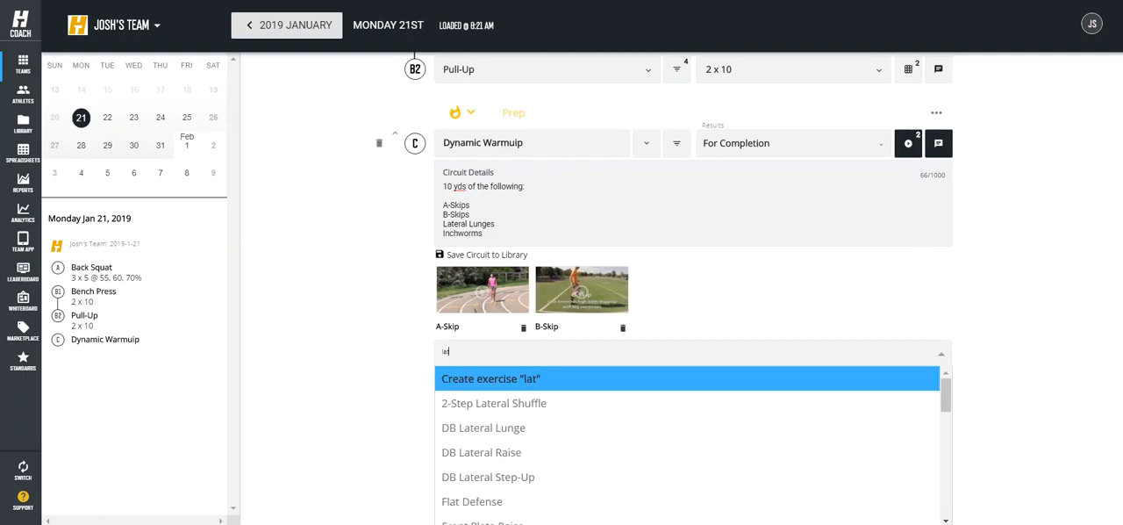
pyautogui.press('Down')
pyautogui.press('Down')
pyautogui.scroll(-3, 526, 474)
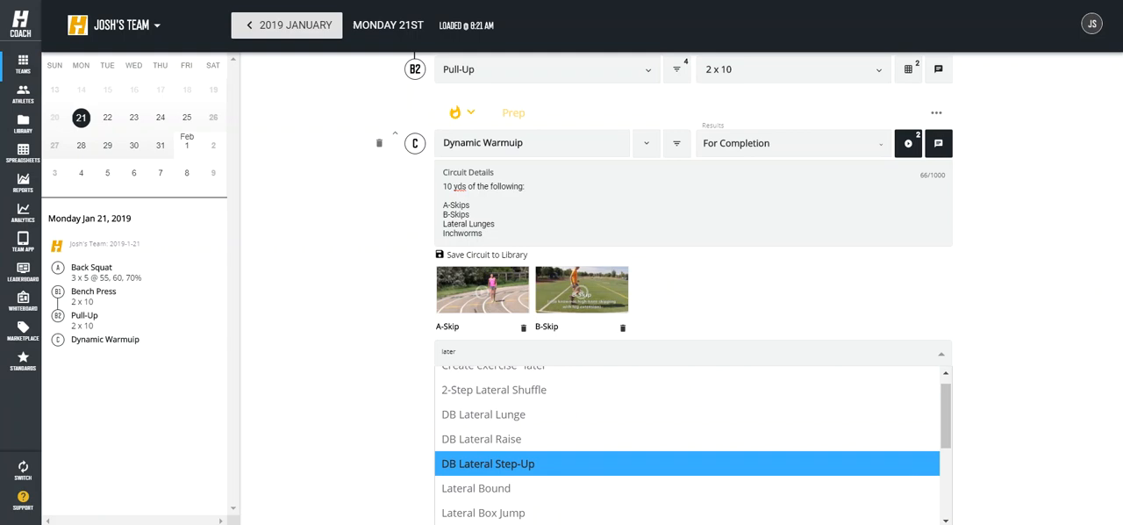
pyautogui.scroll(-3, 516, 475)
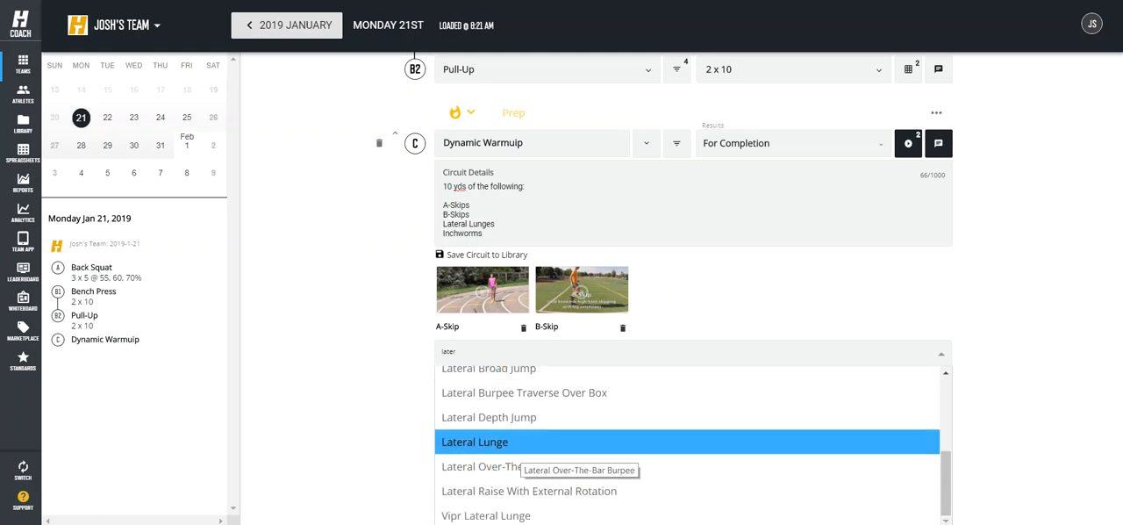
pyautogui.click(518, 443)
pyautogui.click(757, 280)
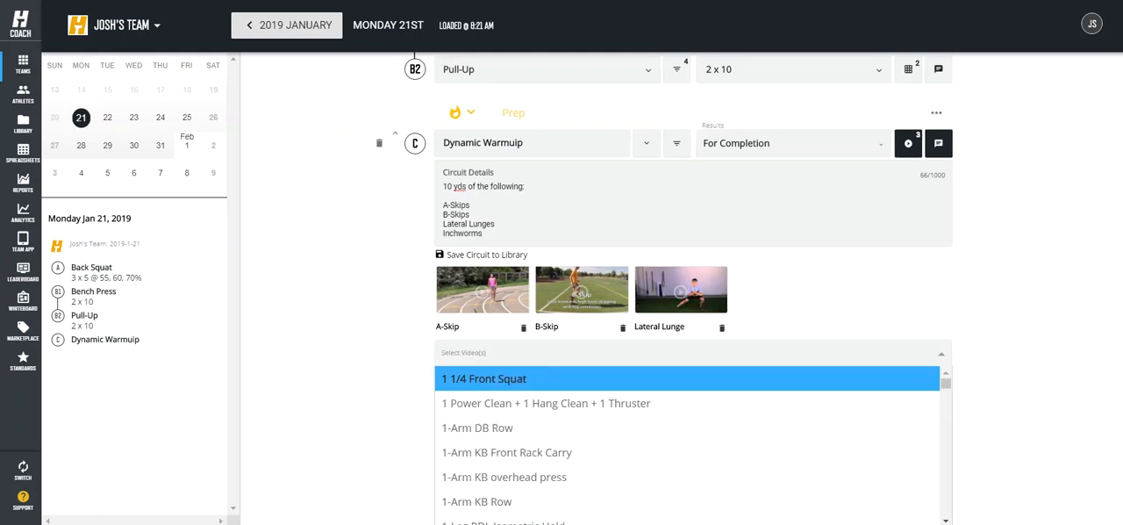
pyautogui.write('inchw')
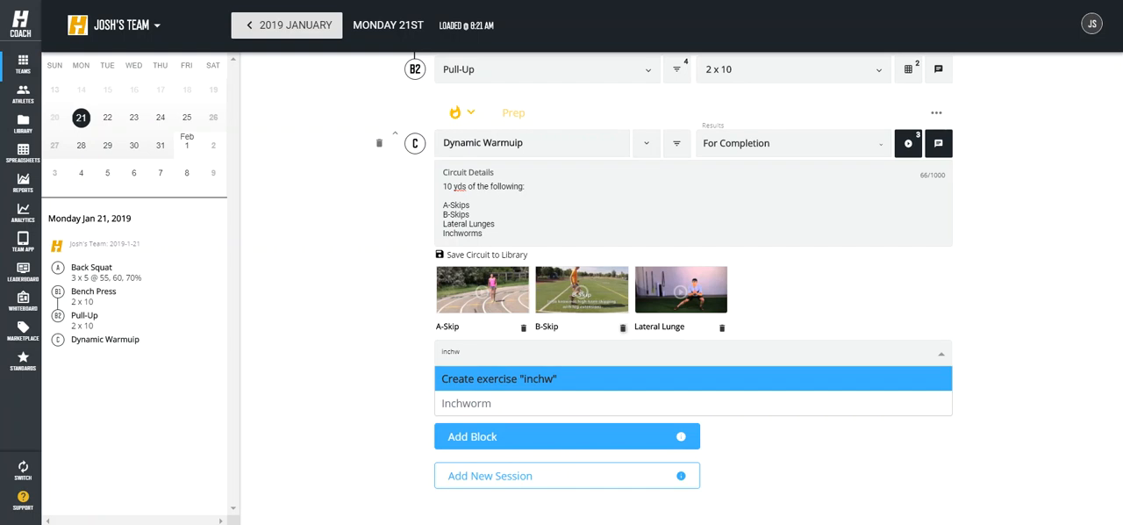
pyautogui.press('Down')
pyautogui.press('Return')
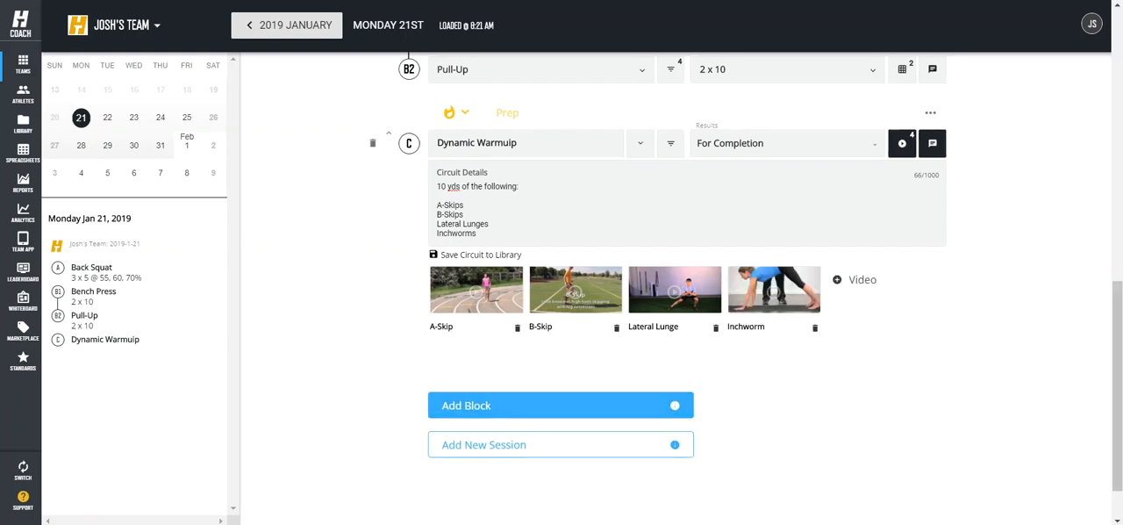
# Step: Save the circuit to the library with its title corrected to "Dynamic Warmup"
pyautogui.click(480, 254)
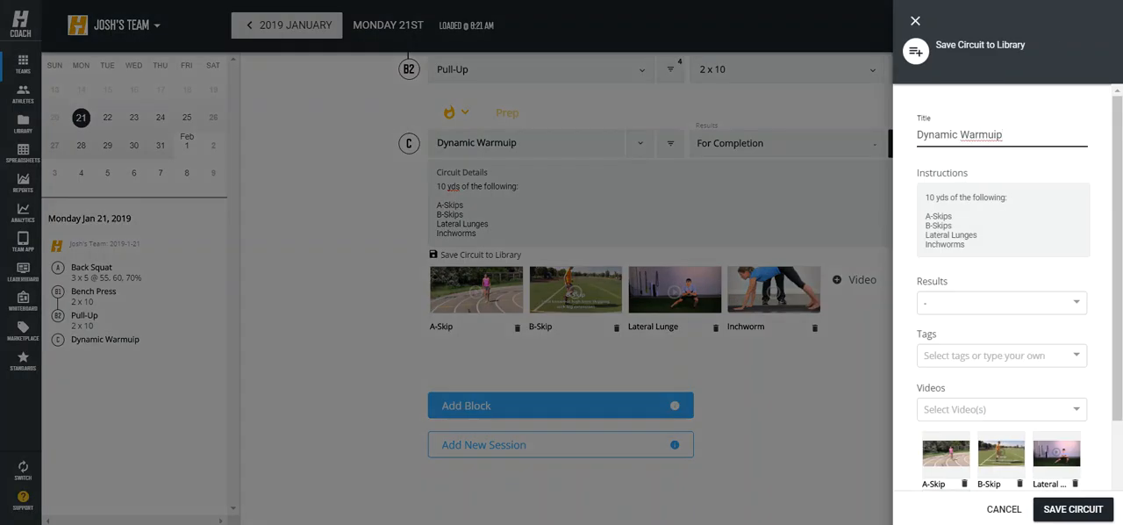
pyautogui.moveTo(996, 134); pyautogui.dragTo(1004, 134)
pyautogui.write('p')
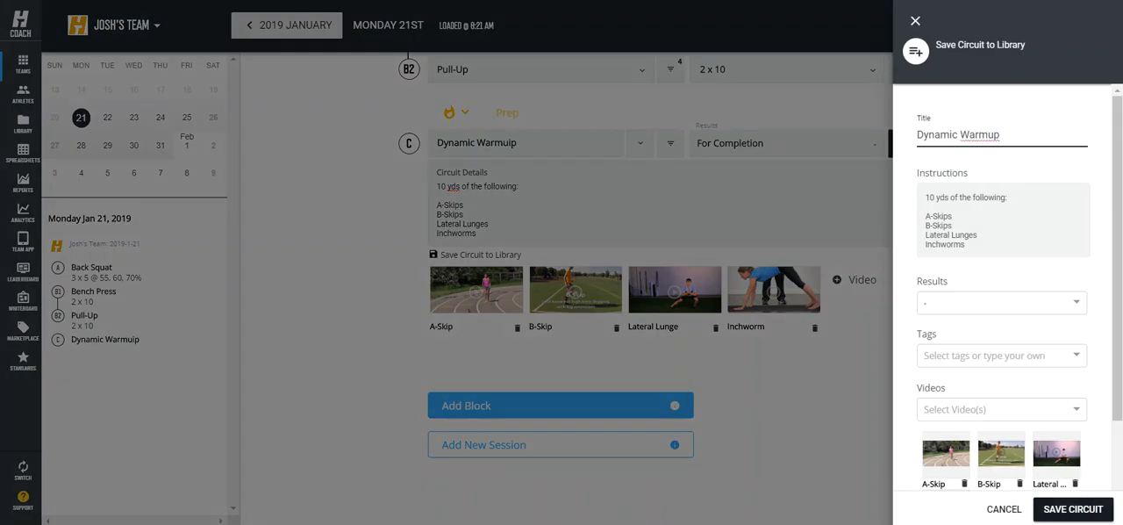
pyautogui.click(1073, 509)
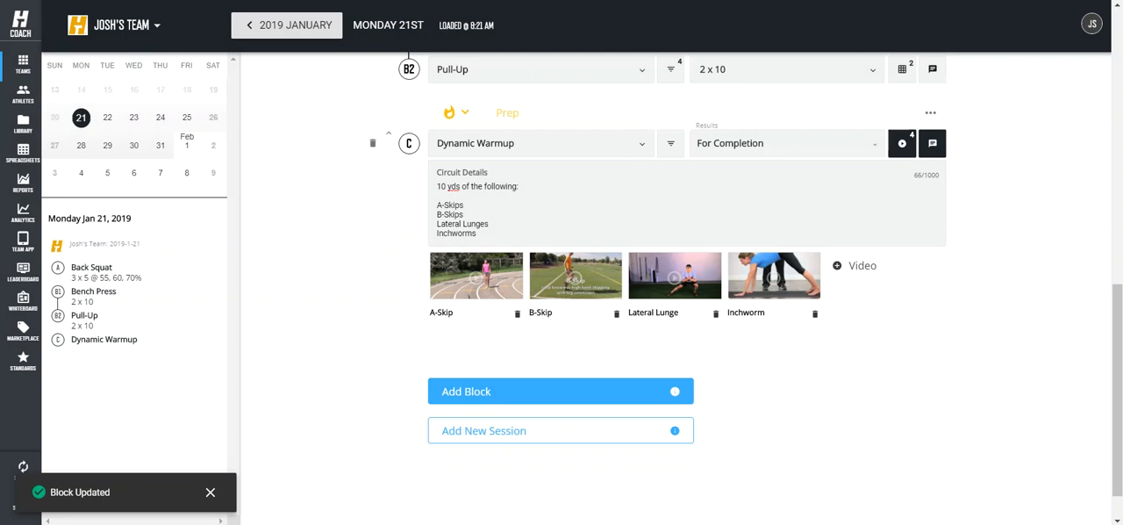
# Step: Add a fourth block and fill it with the saved Dynamic Warmup circuit
pyautogui.click(560, 391)
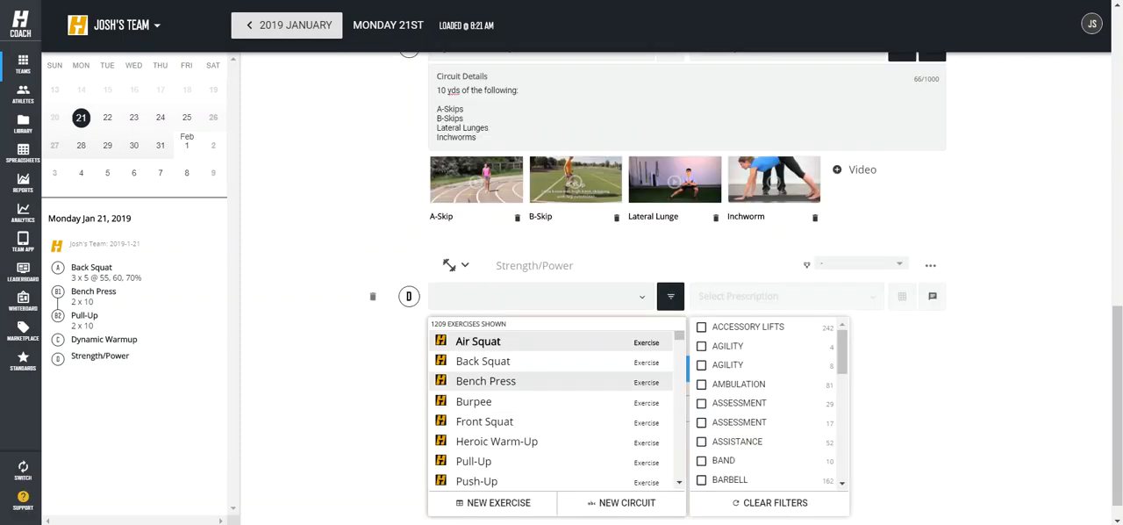
pyautogui.write('dyna')
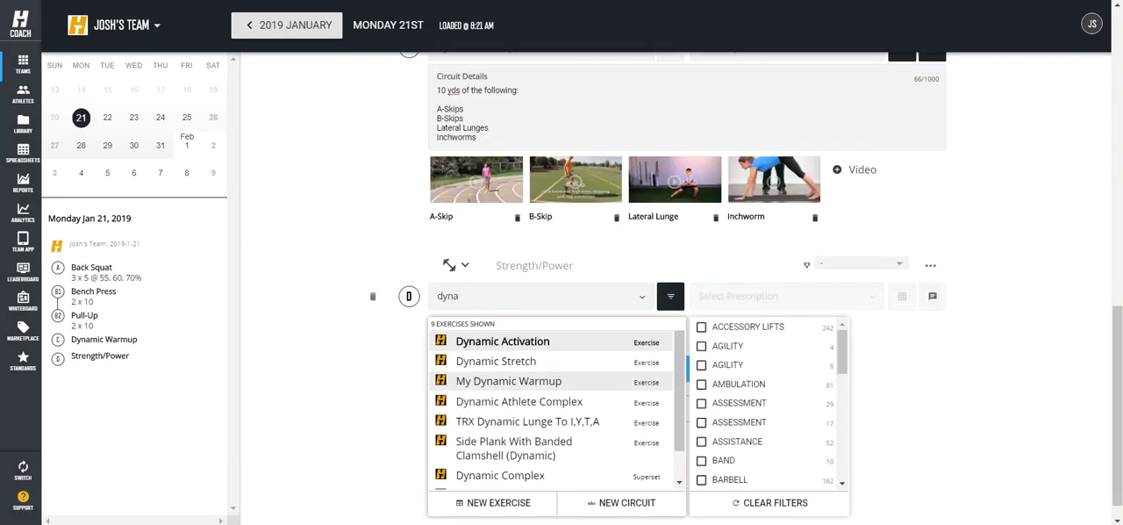
pyautogui.write('mic war')
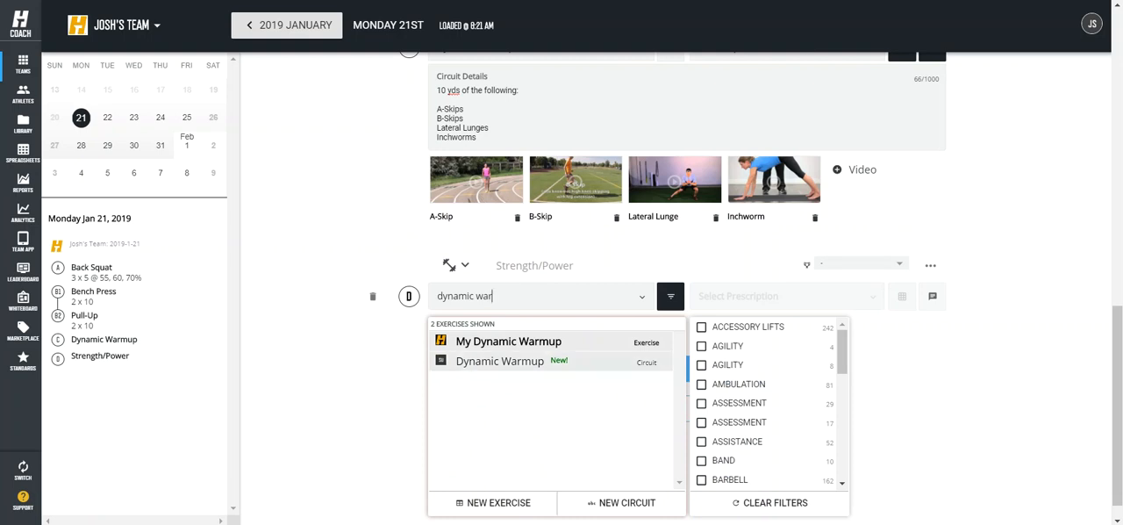
pyautogui.click(500, 362)
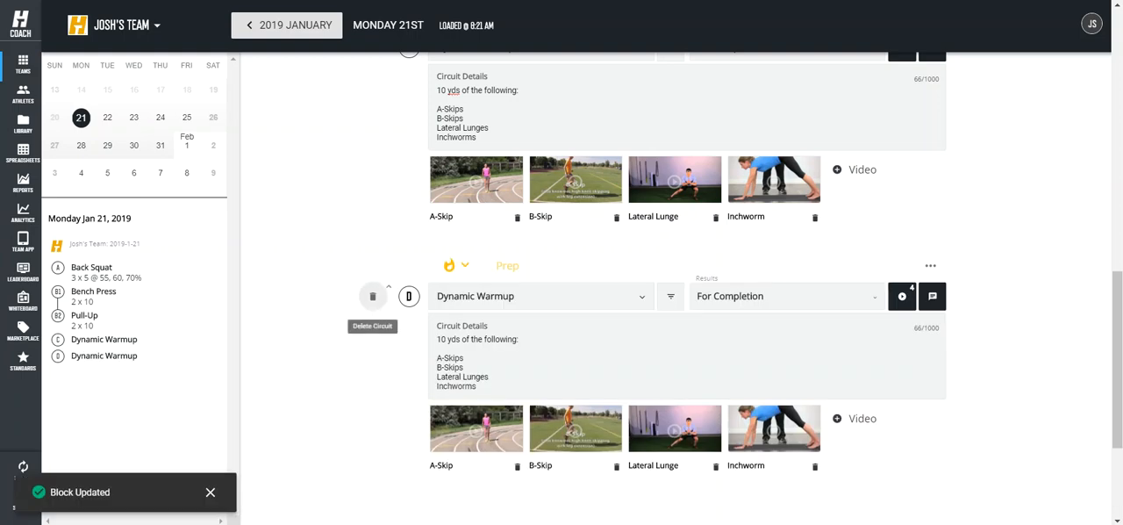
# Step: Delete the duplicate Dynamic Warmup circuit in block D and confirm the deletion
pyautogui.click(372, 296)
pyautogui.click(650, 300)
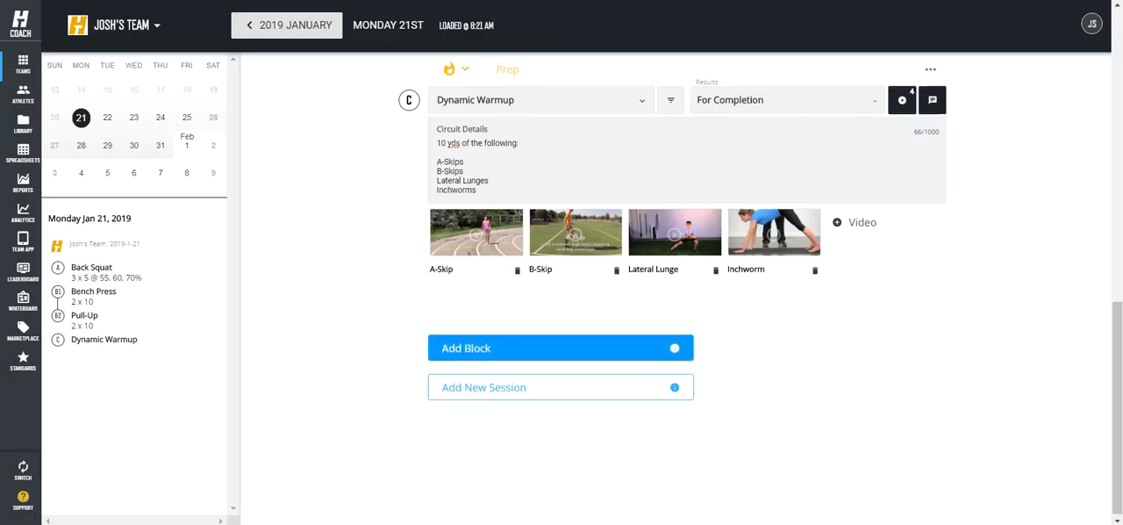
# Step: Move the Dynamic Warmup block up to the start of the session, ahead of Back Squat, and return to the January 2019 calendar
pyautogui.scroll(2, 372, 246)
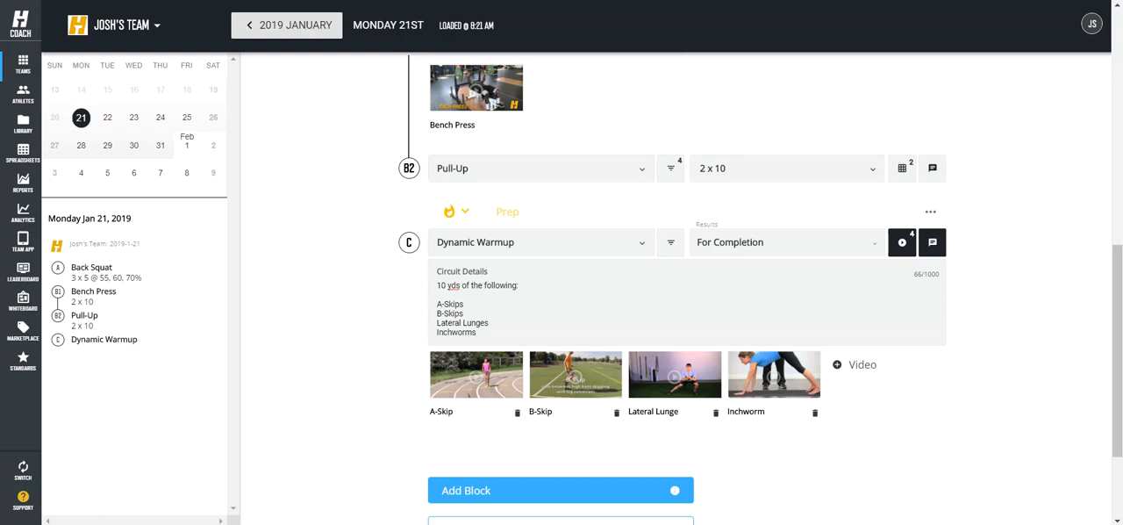
pyautogui.click(390, 233)
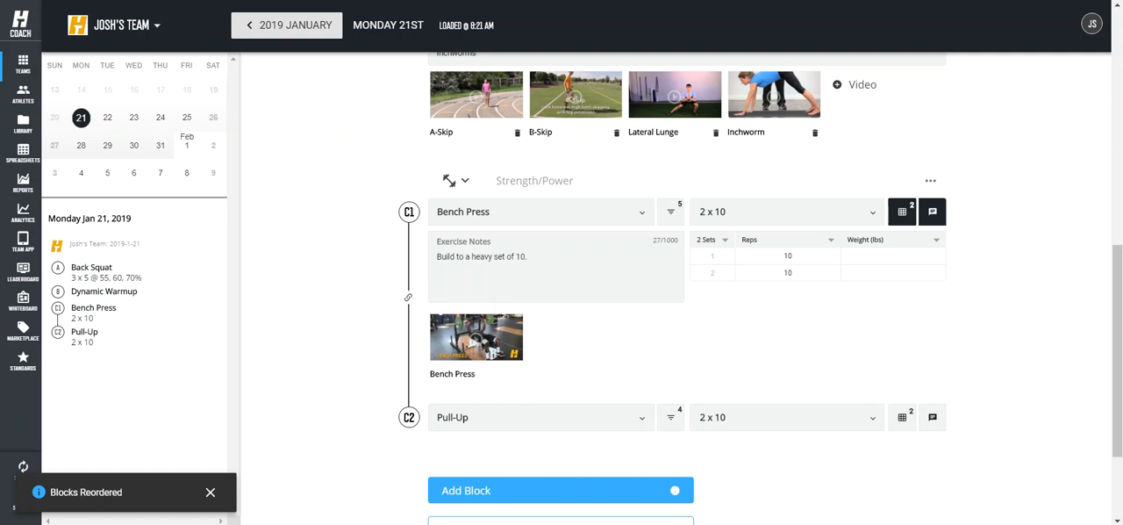
pyautogui.scroll(3, 389, 176)
pyautogui.click(388, 171)
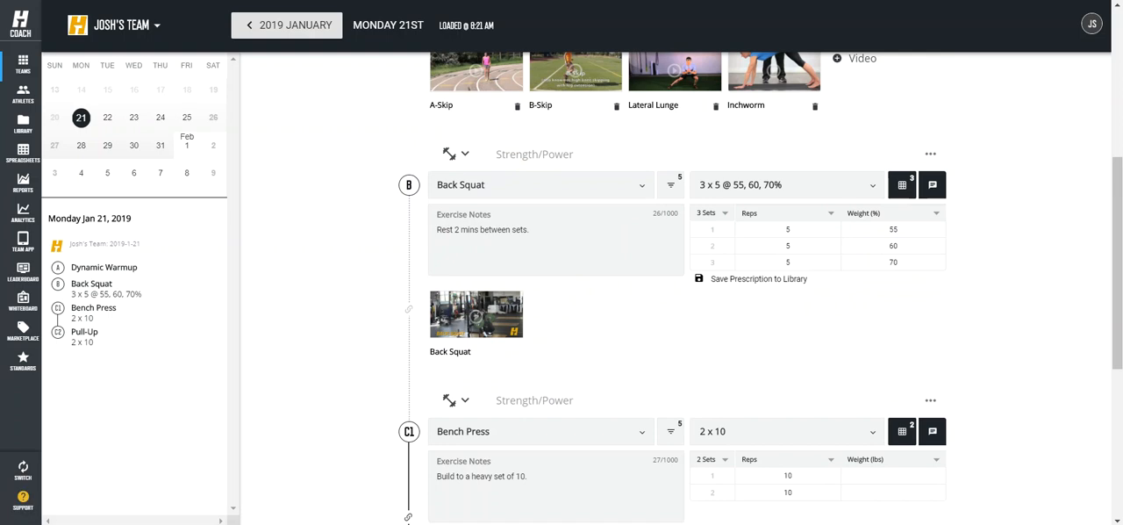
pyautogui.scroll(-3, 676, 290)
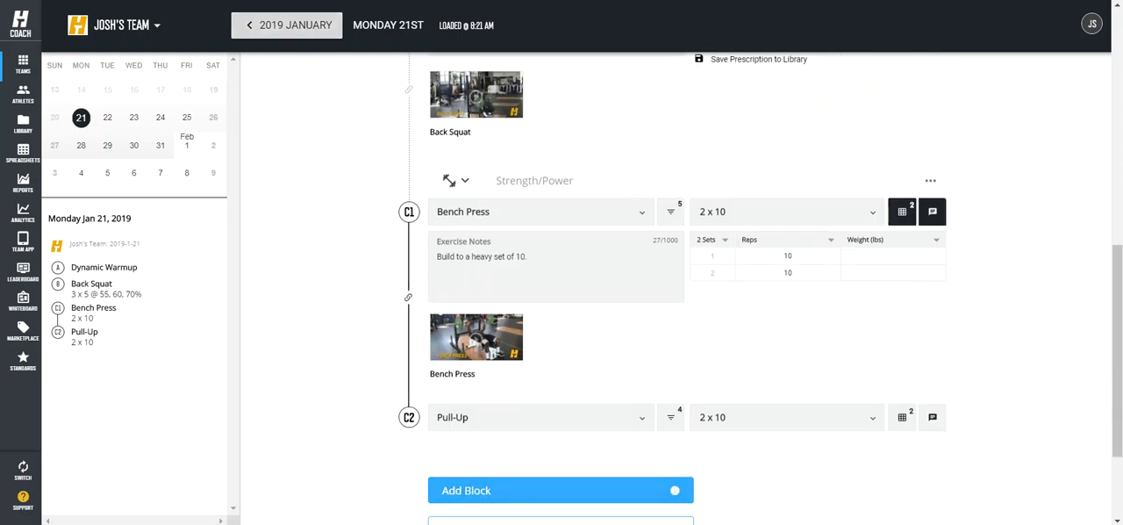
pyautogui.click(289, 25)
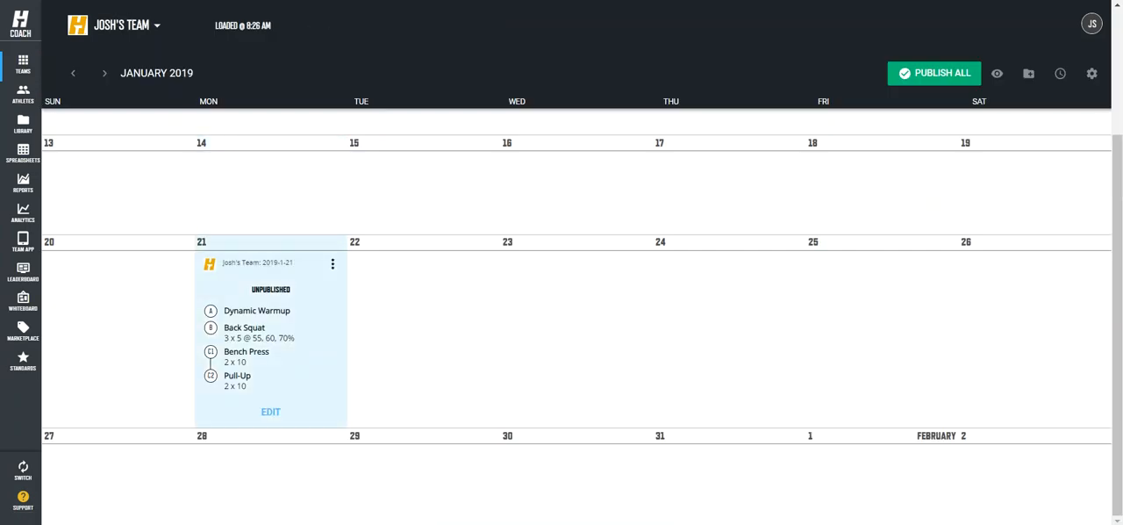